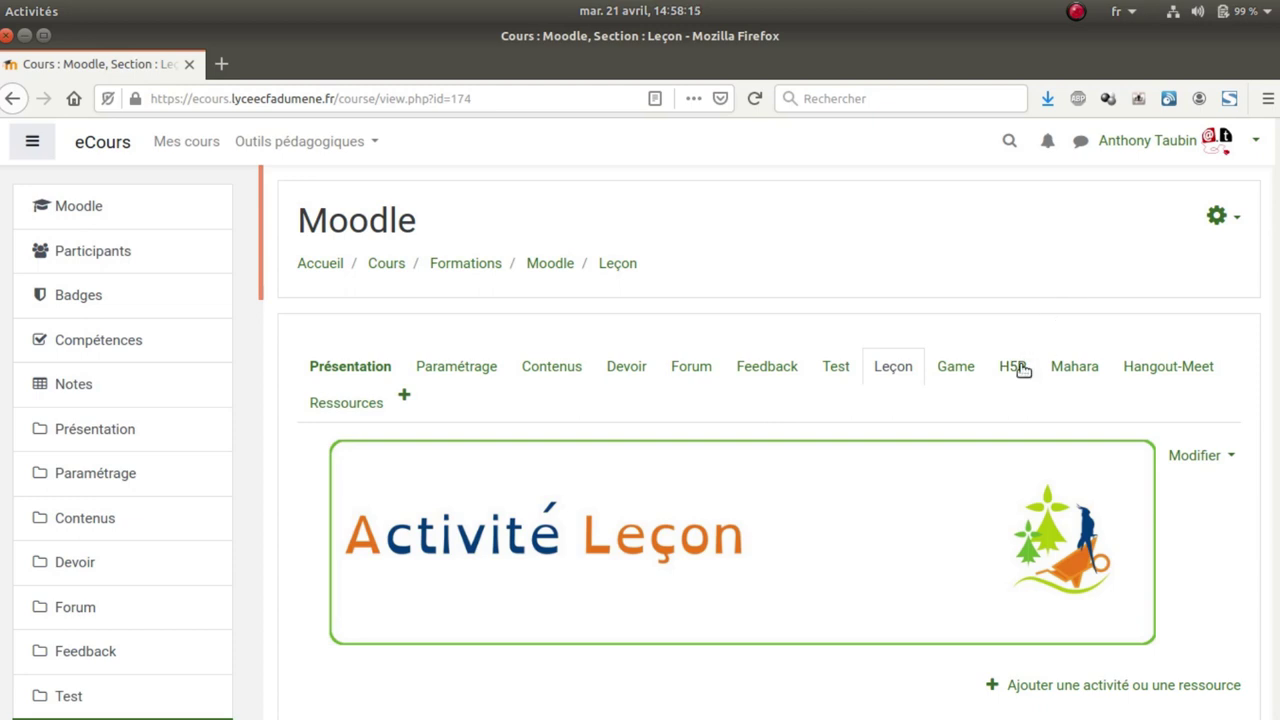
# Add a Leçon activity to the Leçon section of the Moodle course.
pyautogui.click(1222, 218)
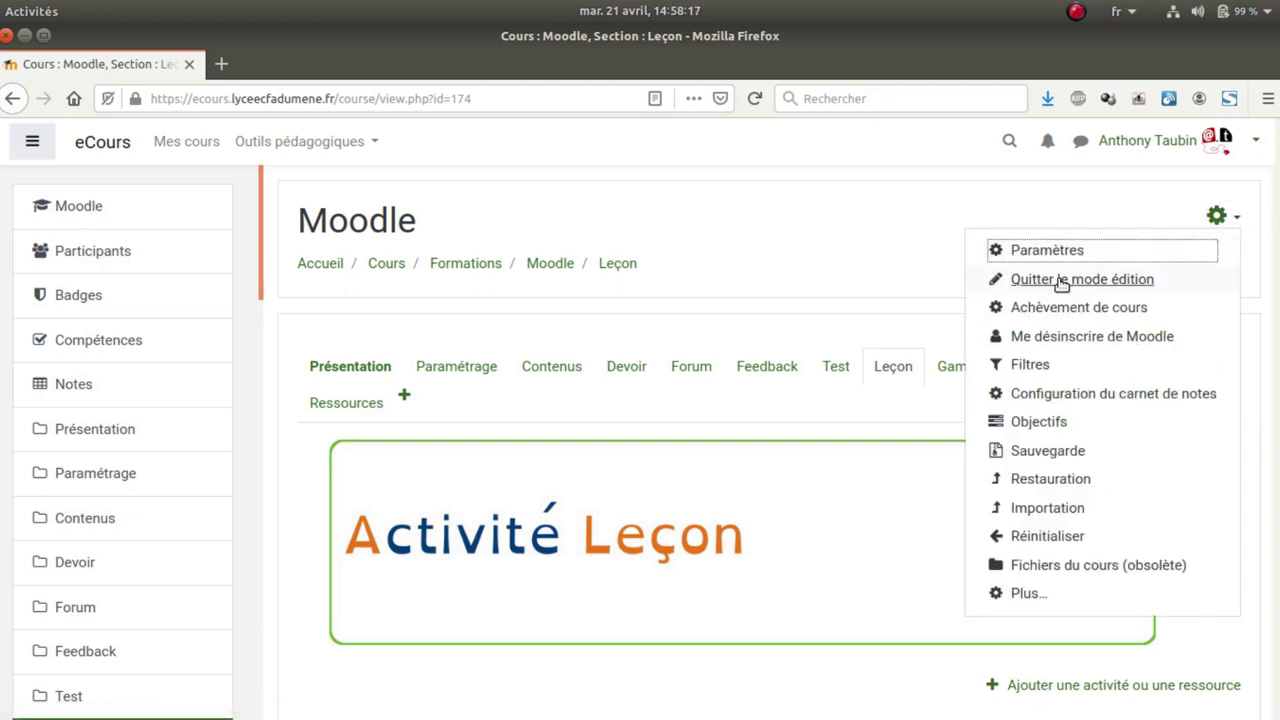
pyautogui.click(903, 257)
pyautogui.scroll(-3, 1171, 531)
pyautogui.click(1144, 478)
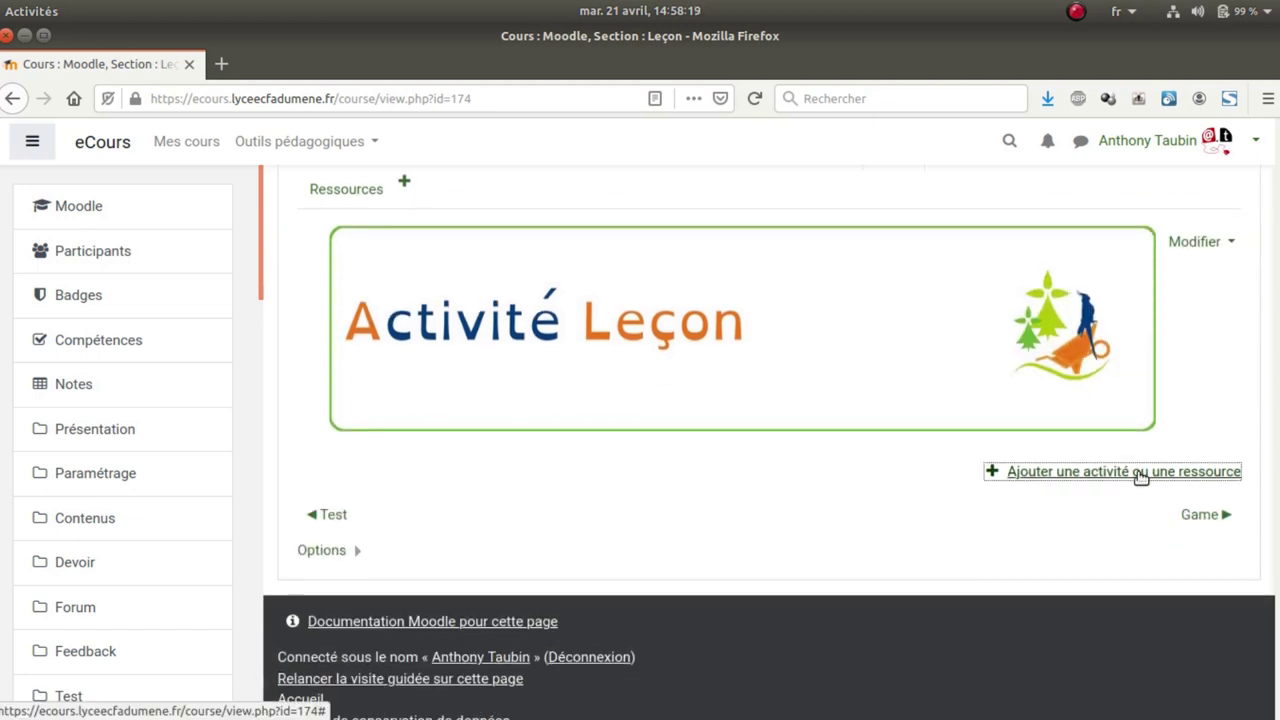
pyautogui.scroll(-5, 500, 470)
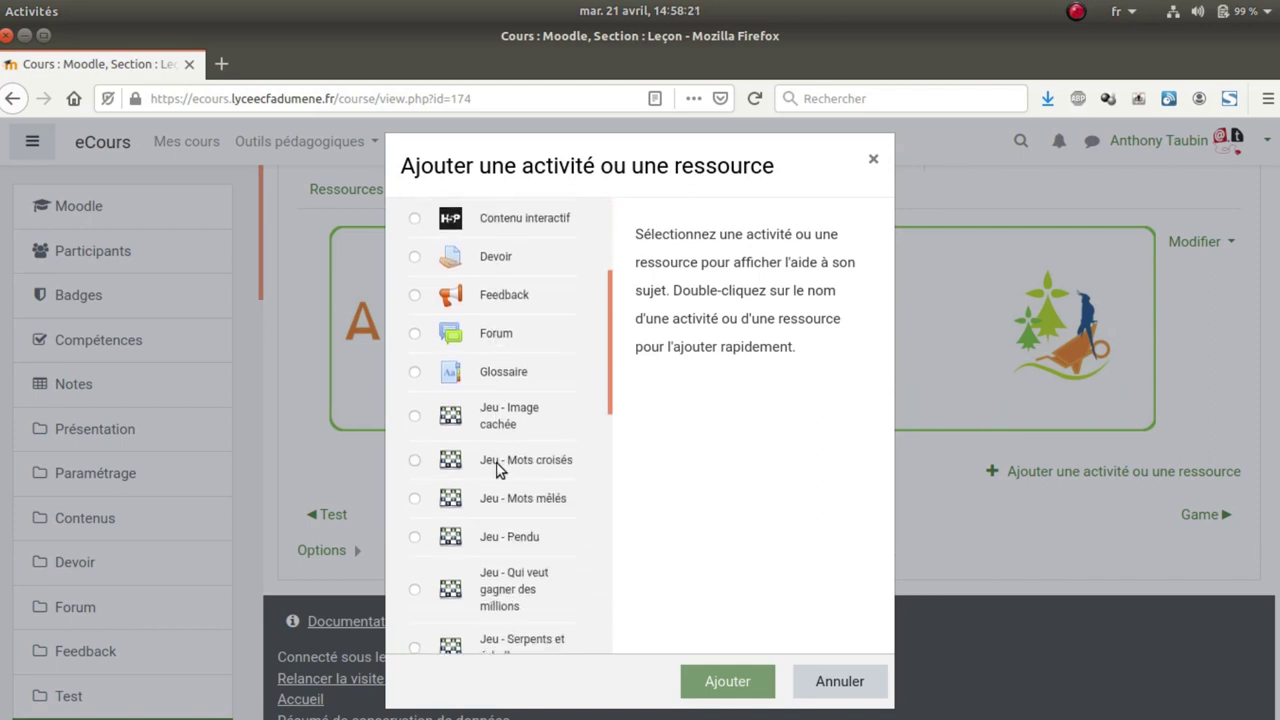
pyautogui.click(412, 430)
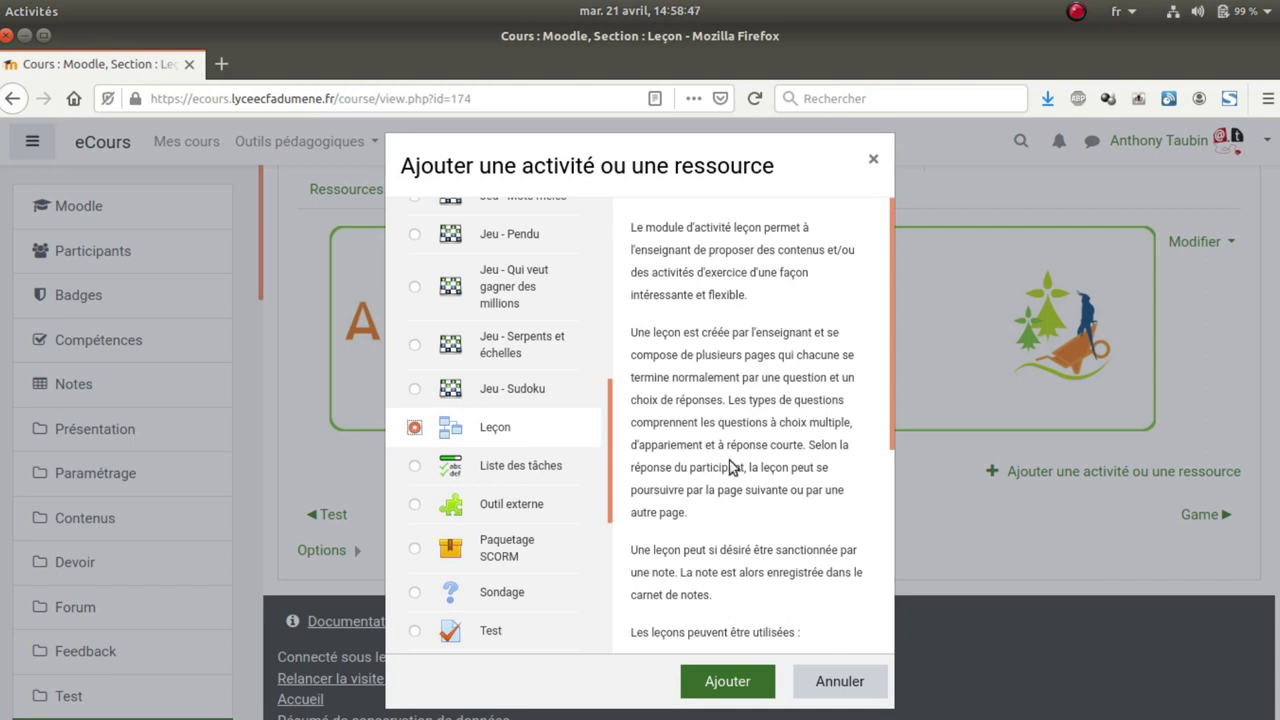
pyautogui.click(724, 681)
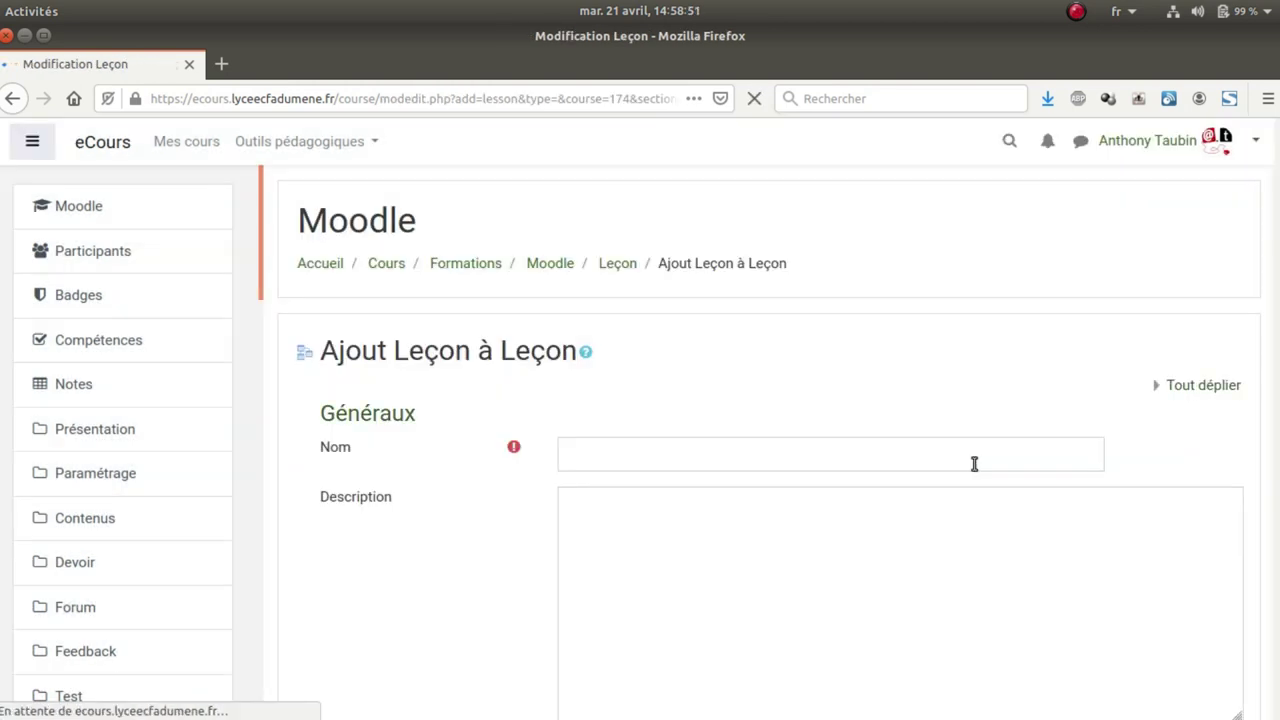
# Name the new lesson "Découvrir un logiciel".
pyautogui.click(601, 461)
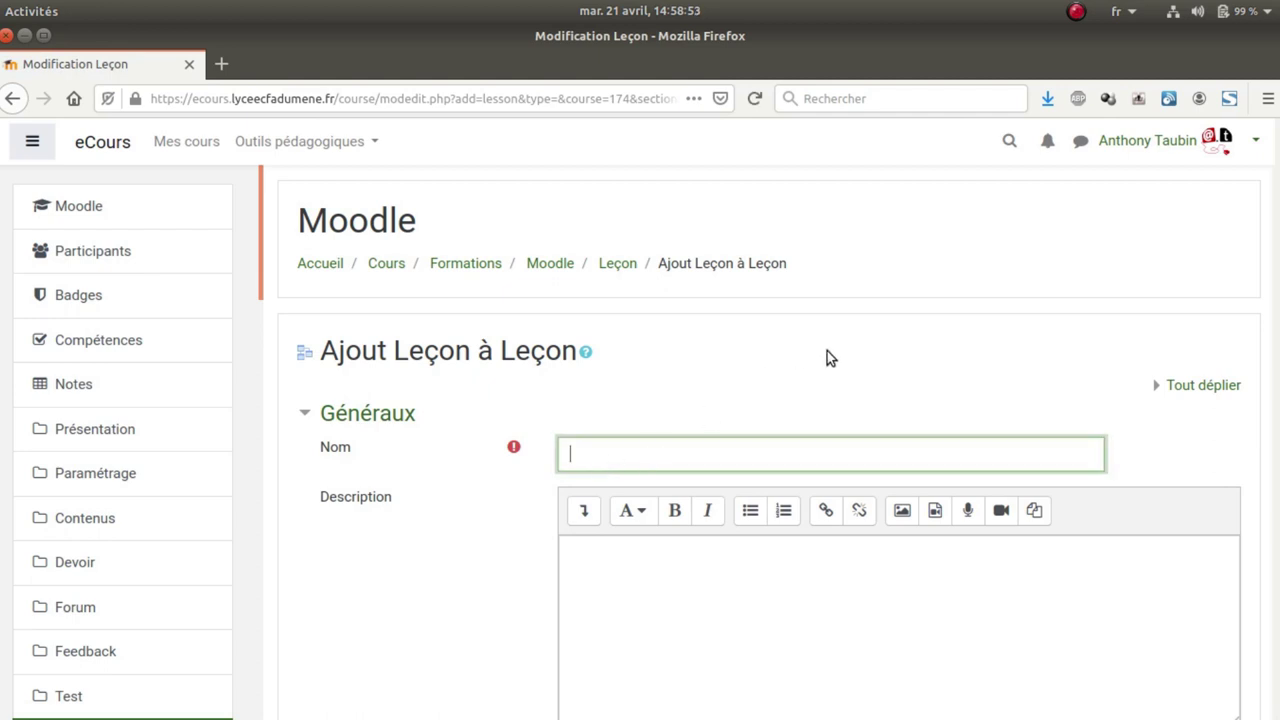
pyautogui.scroll(-1, 880, 340)
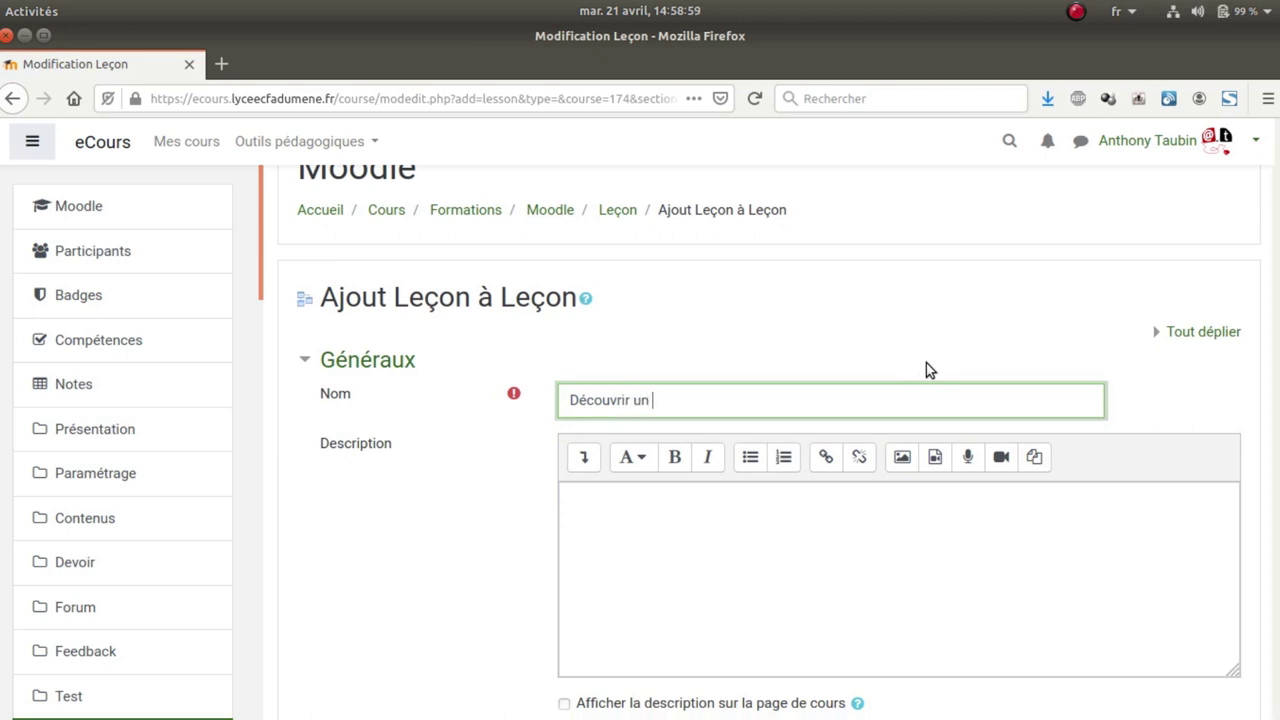
pyautogui.write('Découvrir un logiciel')
pyautogui.scroll(-5, 820, 480)
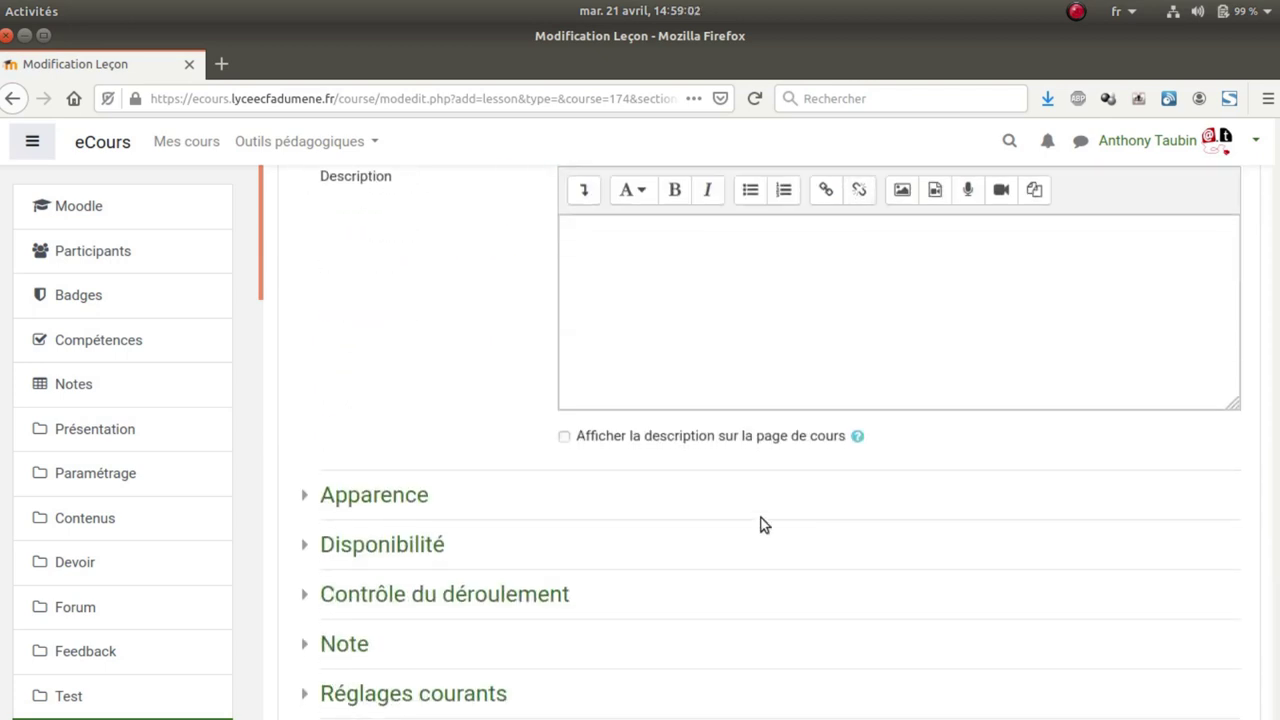
# In the lesson's Apparence settings, set both Barre de progression and Afficher le menu to Oui.
pyautogui.click(317, 497)
pyautogui.scroll(-2, 607, 442)
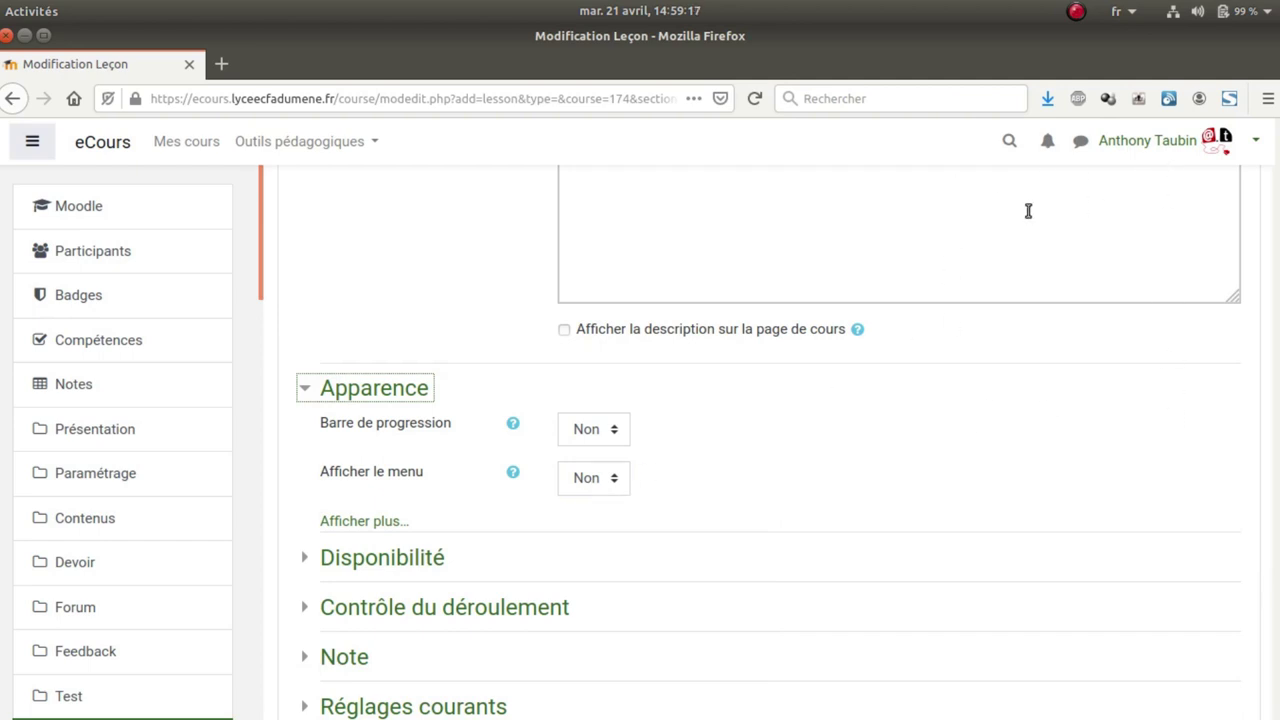
pyautogui.click(605, 431)
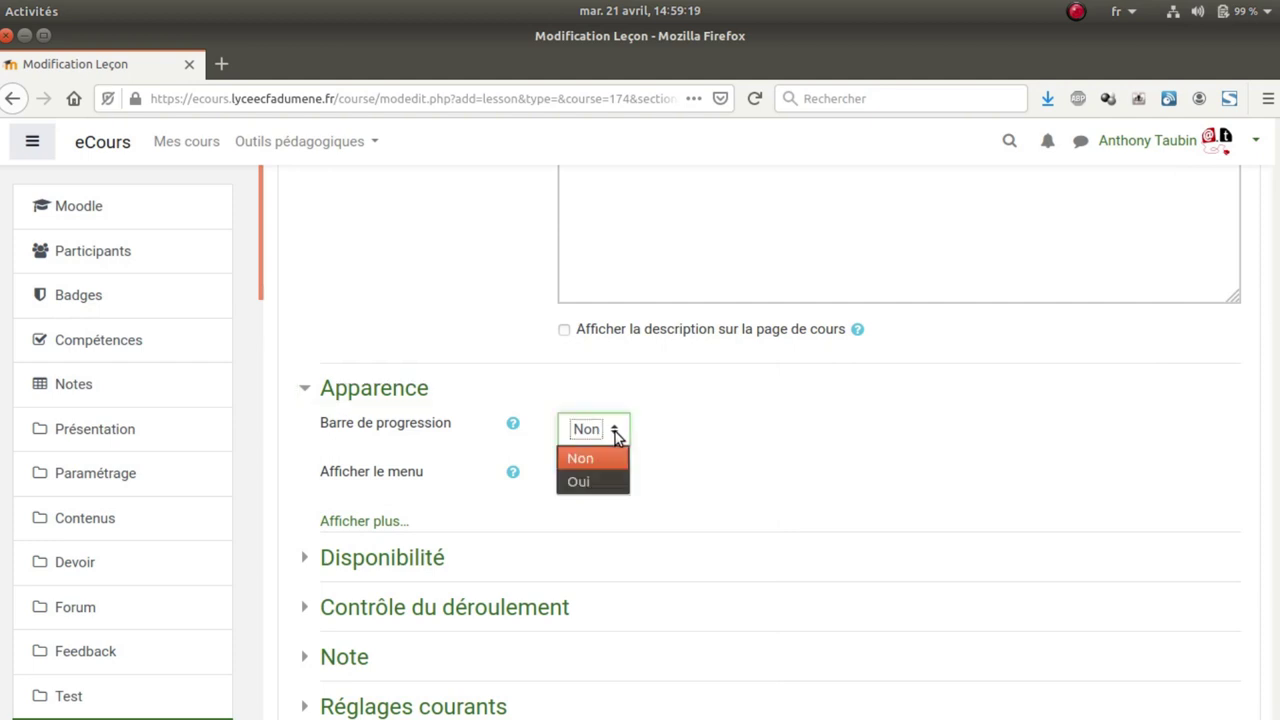
pyautogui.click(606, 480)
pyautogui.click(608, 482)
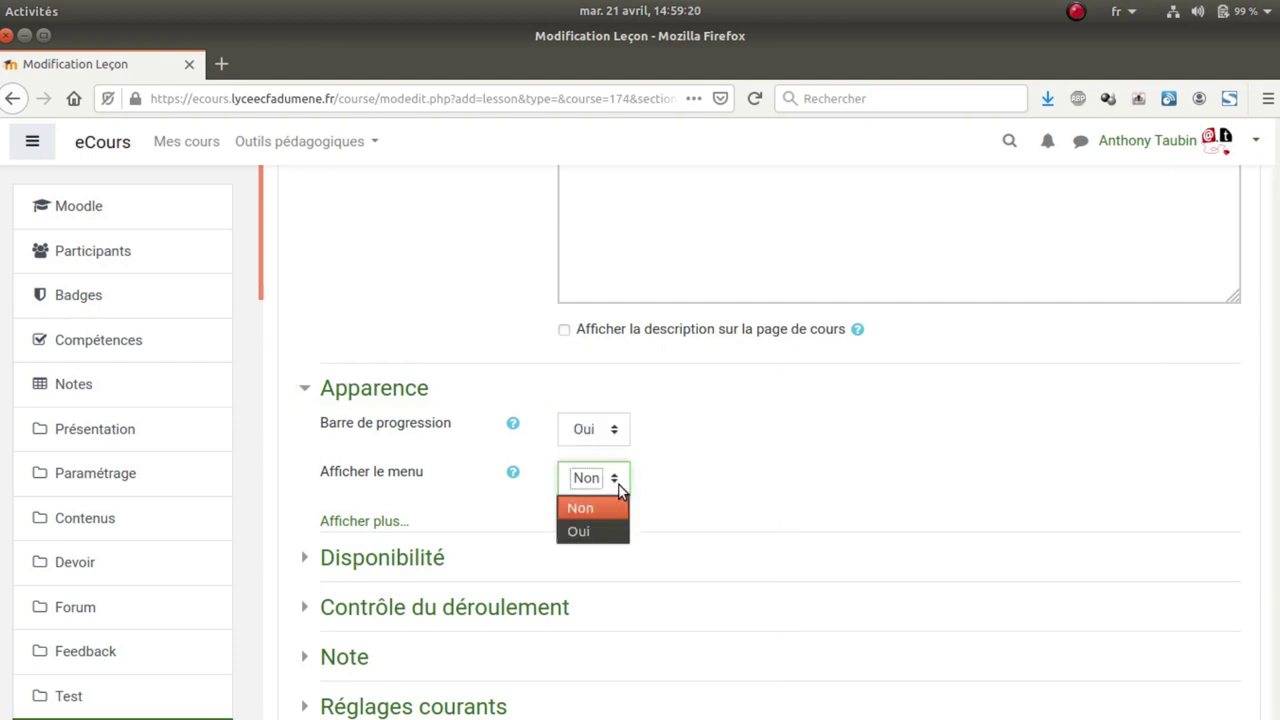
pyautogui.click(597, 533)
# Look over the Disponibilité settings and set Permettre la relecture par les étudiants to Oui under Contrôle du déroulement.
pyautogui.click(382, 557)
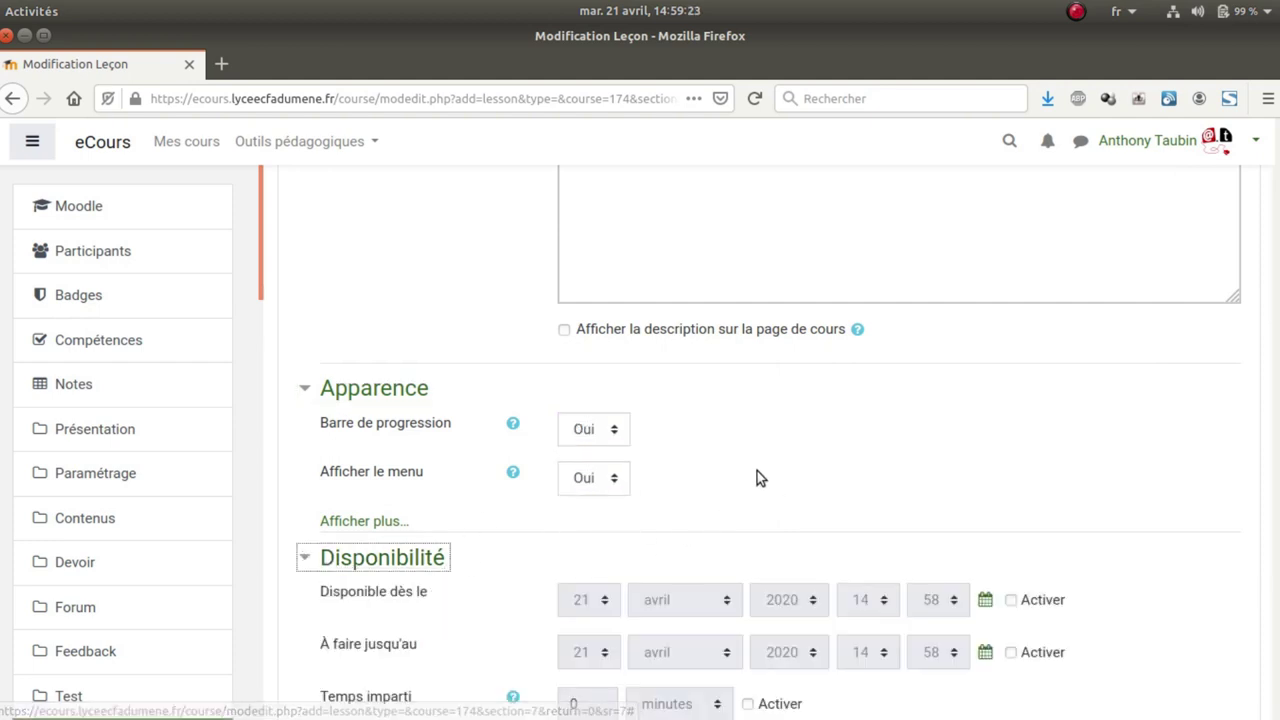
pyautogui.scroll(-4, 416, 468)
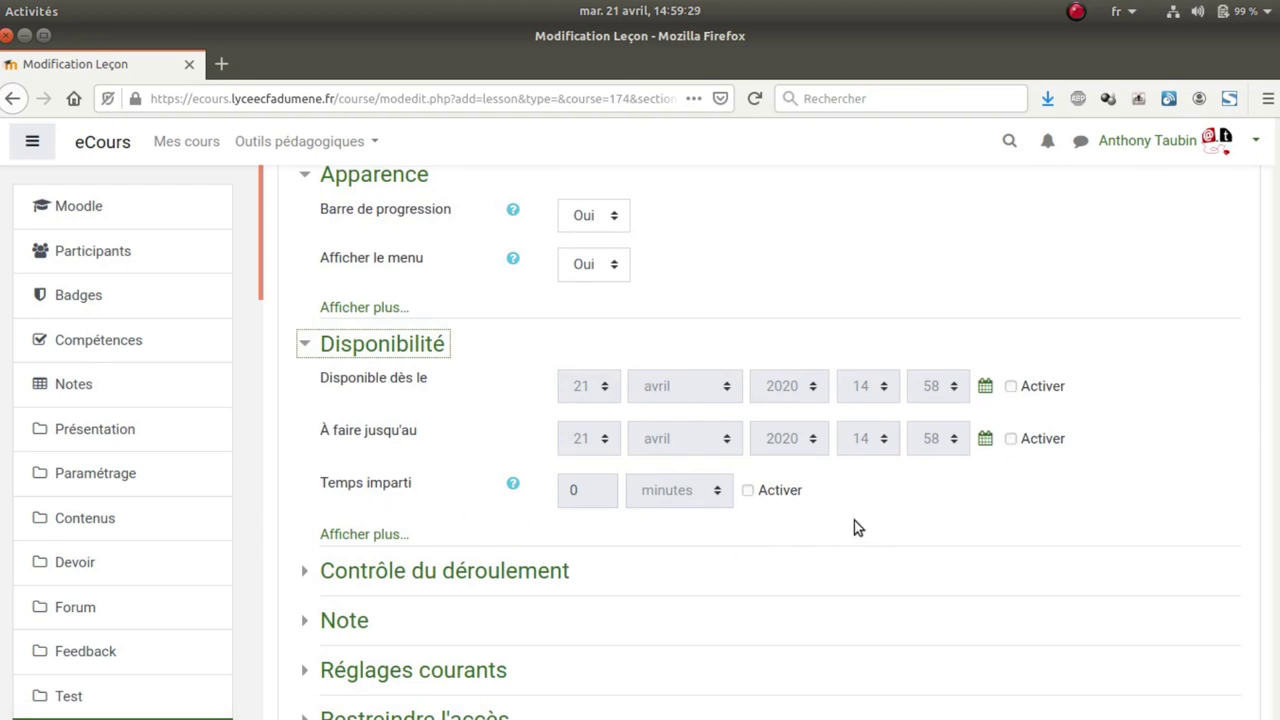
pyautogui.scroll(-3, 910, 497)
pyautogui.click(318, 412)
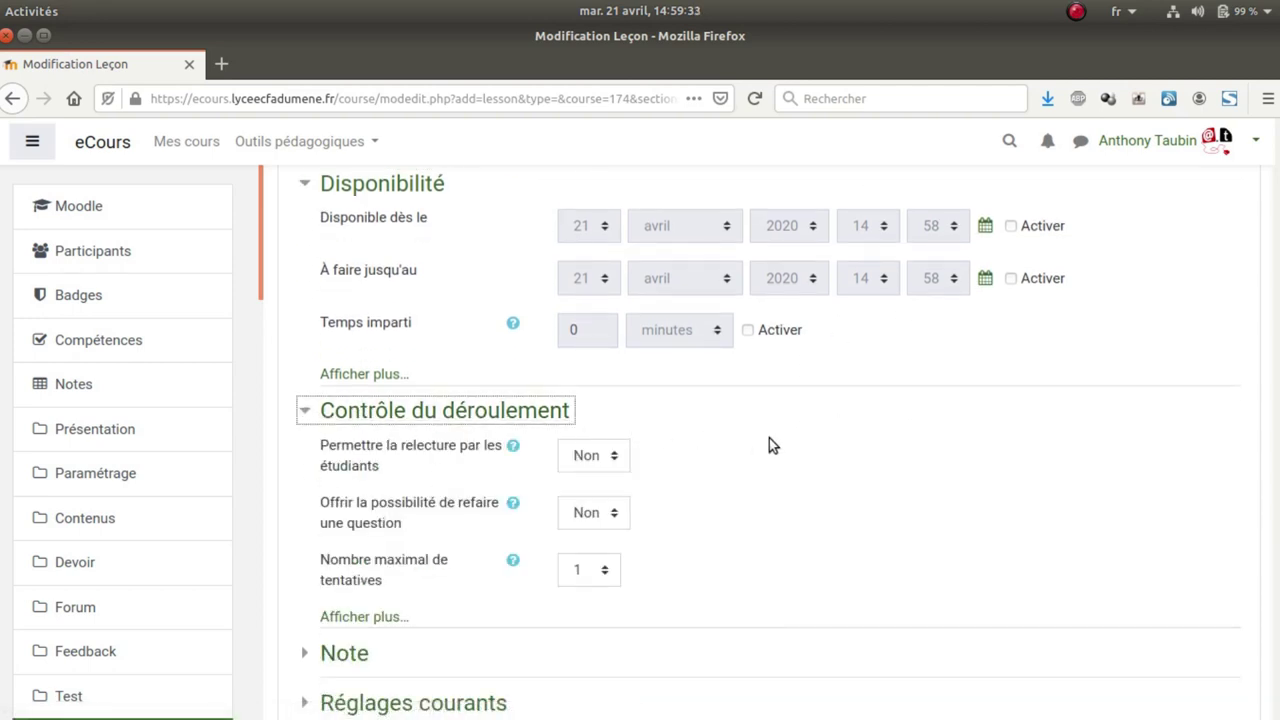
pyautogui.scroll(-3, 772, 445)
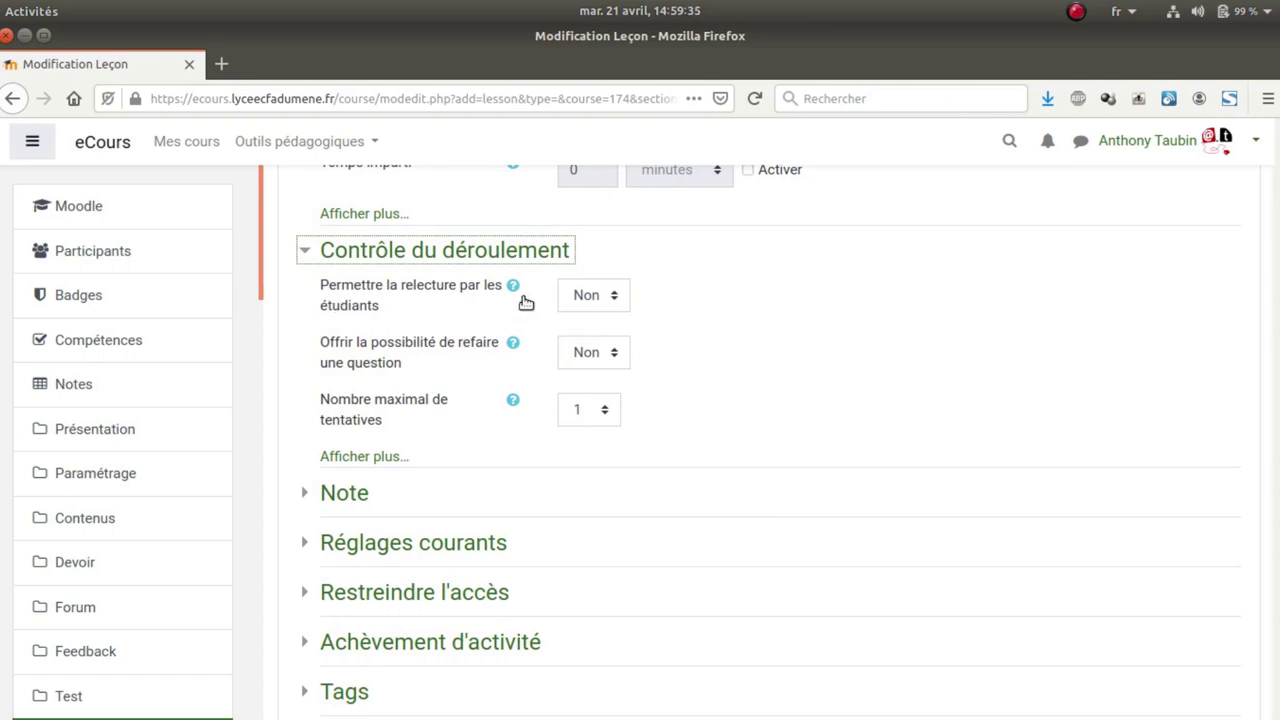
pyautogui.click(592, 298)
pyautogui.click(593, 347)
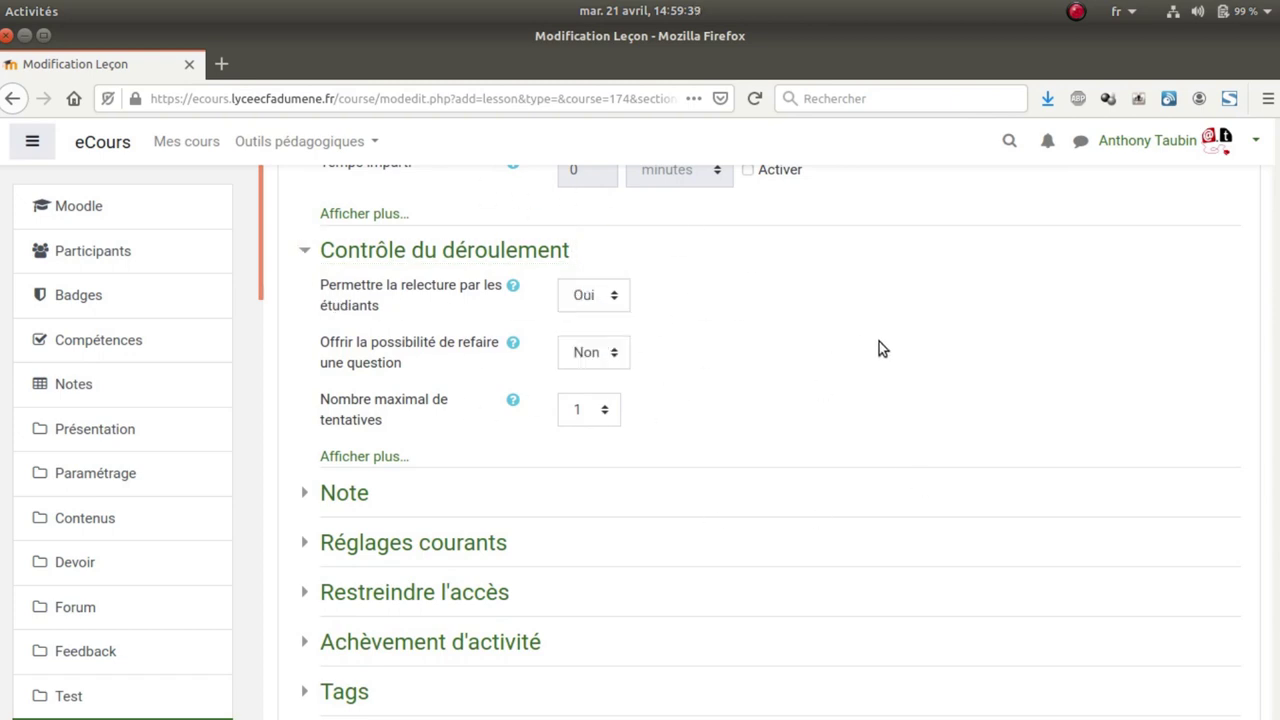
# Check the Note and Réglages courants settings without changing them, and save the lesson and display it.
pyautogui.scroll(-2, 877, 349)
pyautogui.click(318, 392)
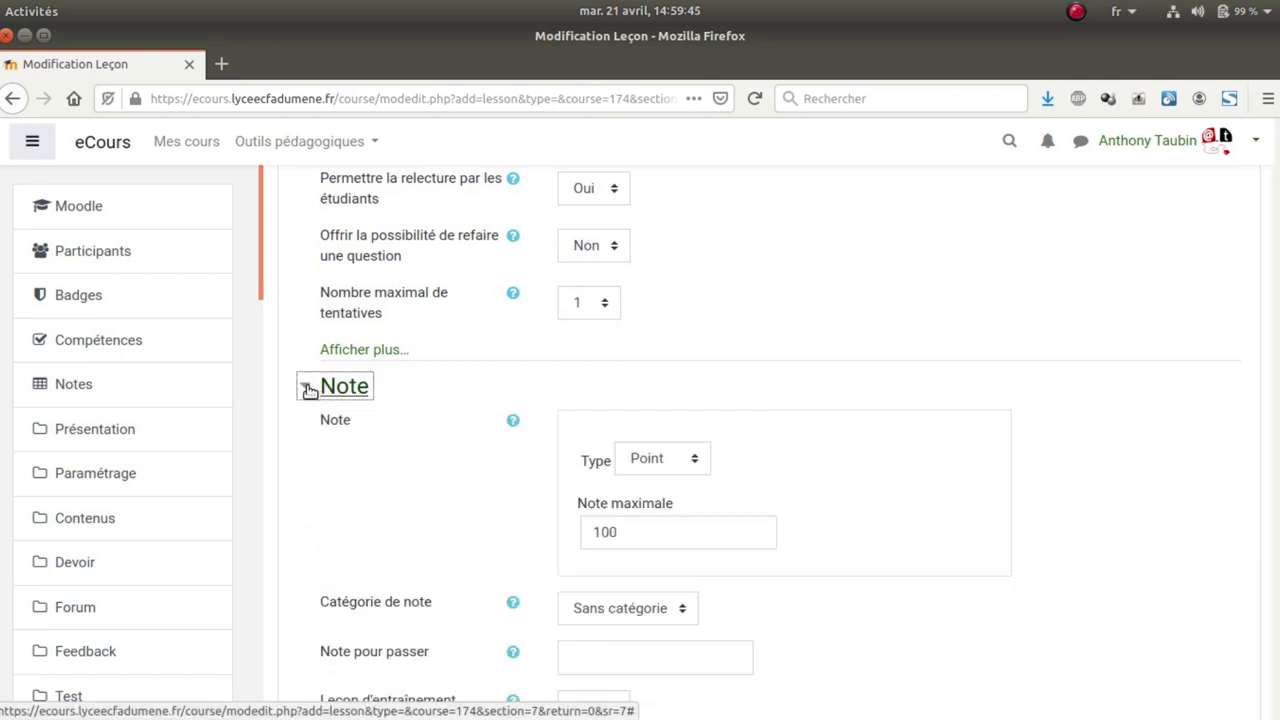
pyautogui.click(309, 390)
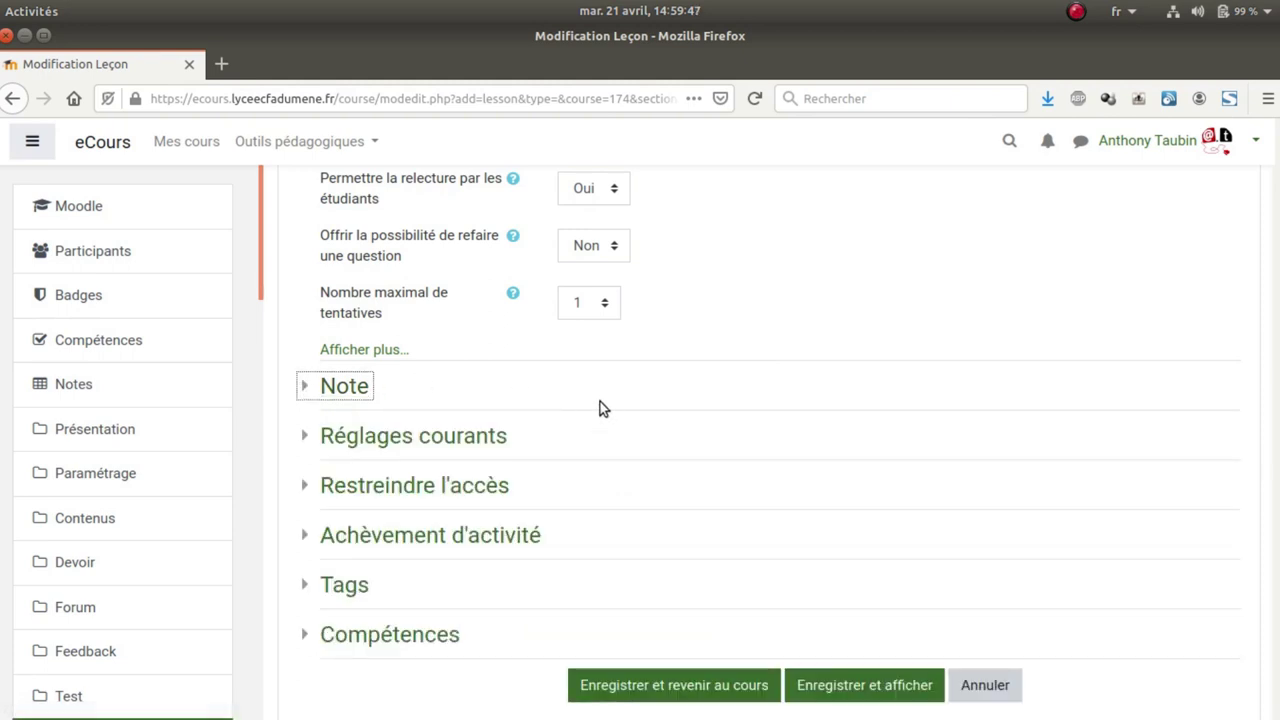
pyautogui.click(800, 384)
pyautogui.scroll(-3, 845, 362)
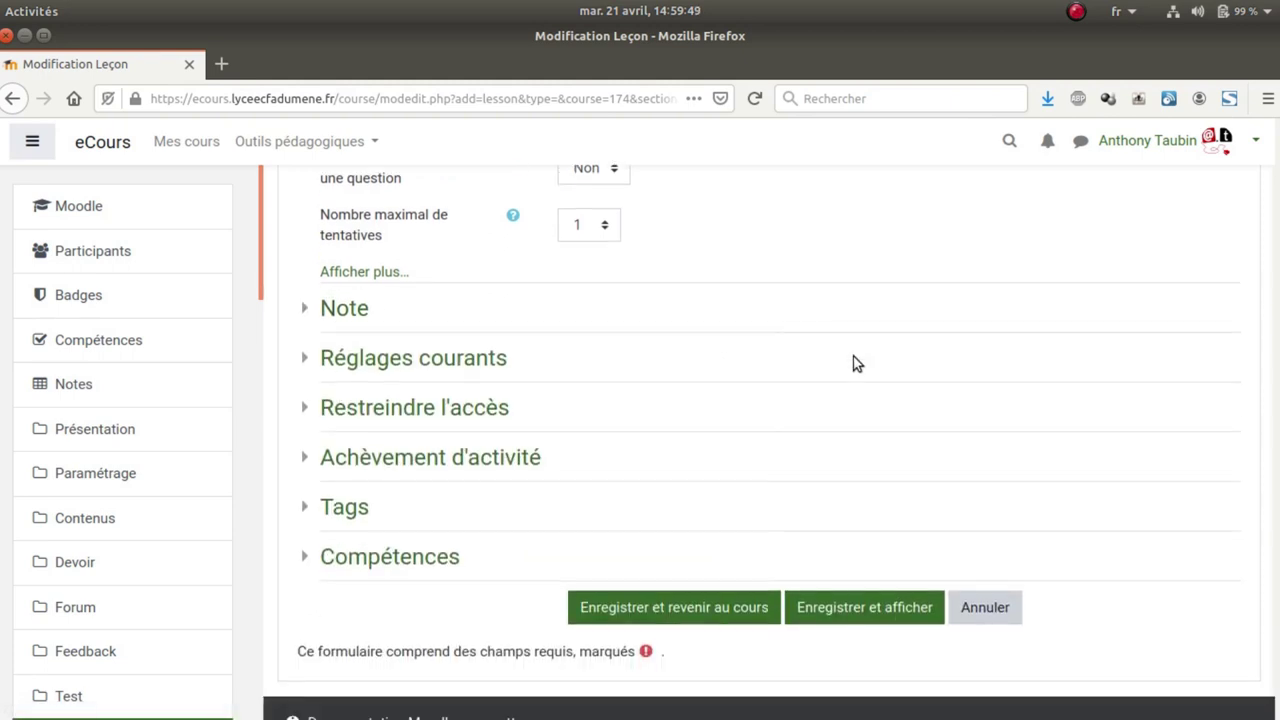
pyautogui.click(316, 282)
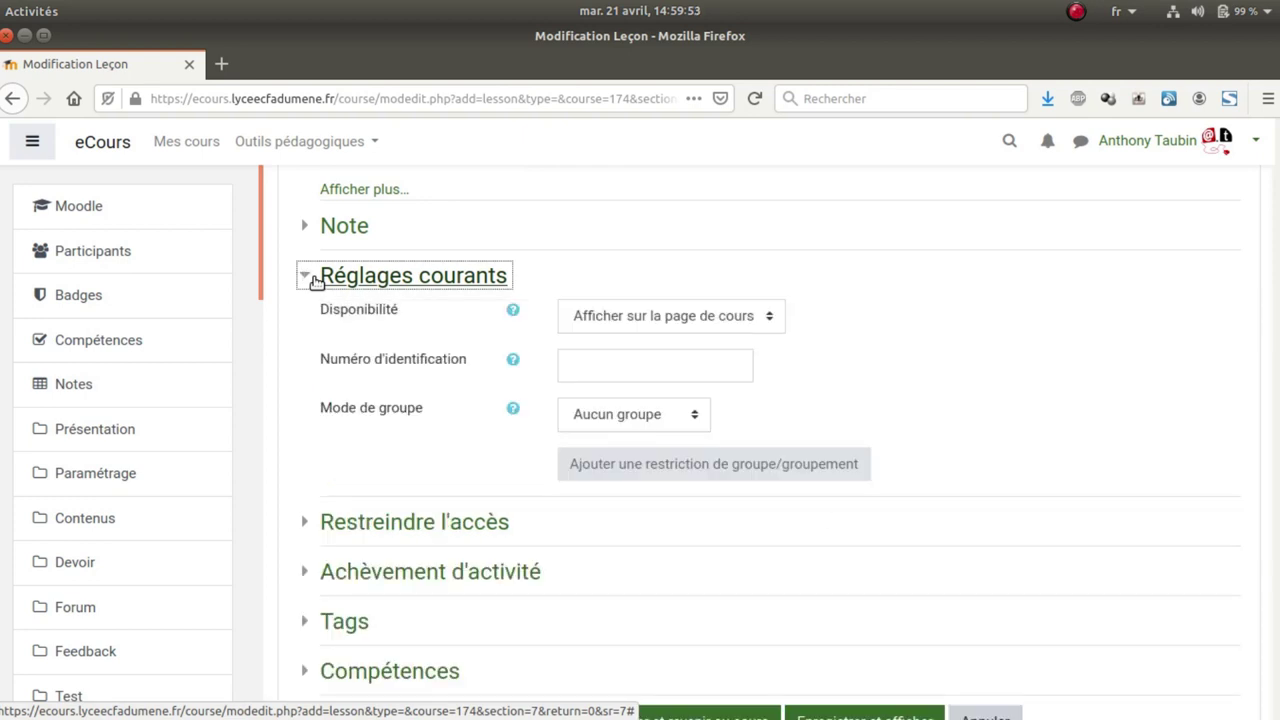
pyautogui.click(316, 282)
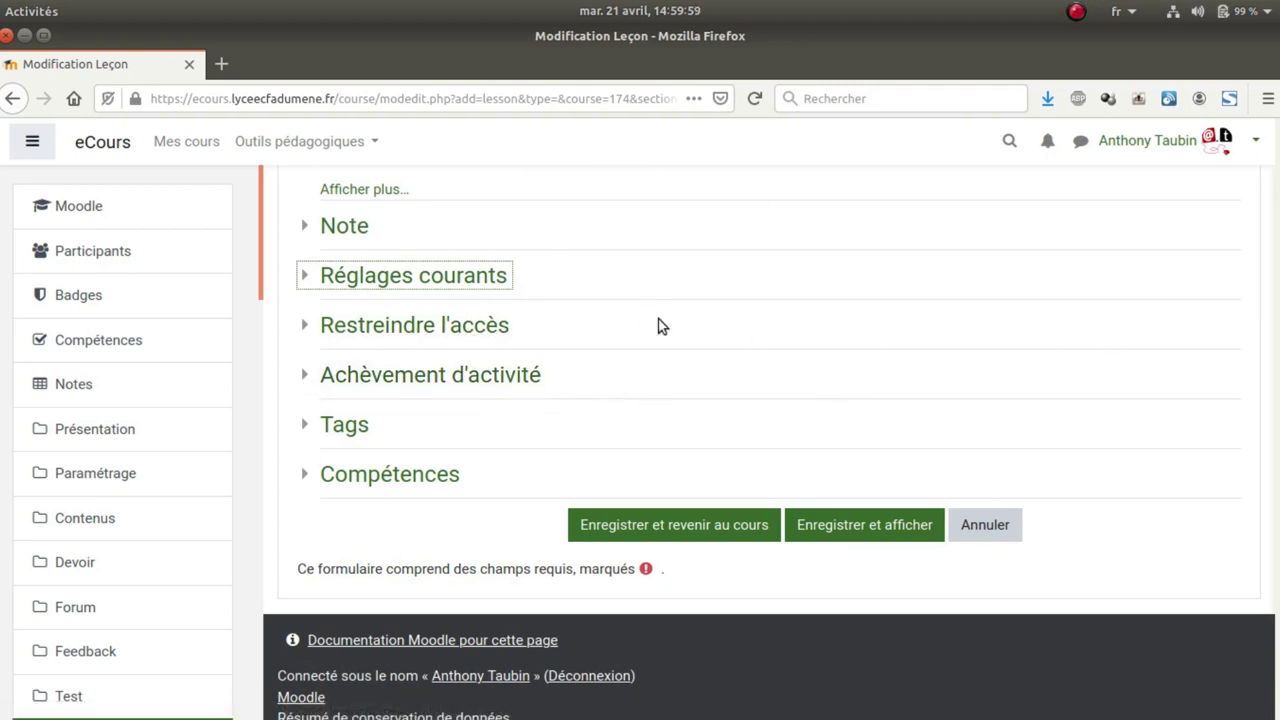
pyautogui.click(829, 528)
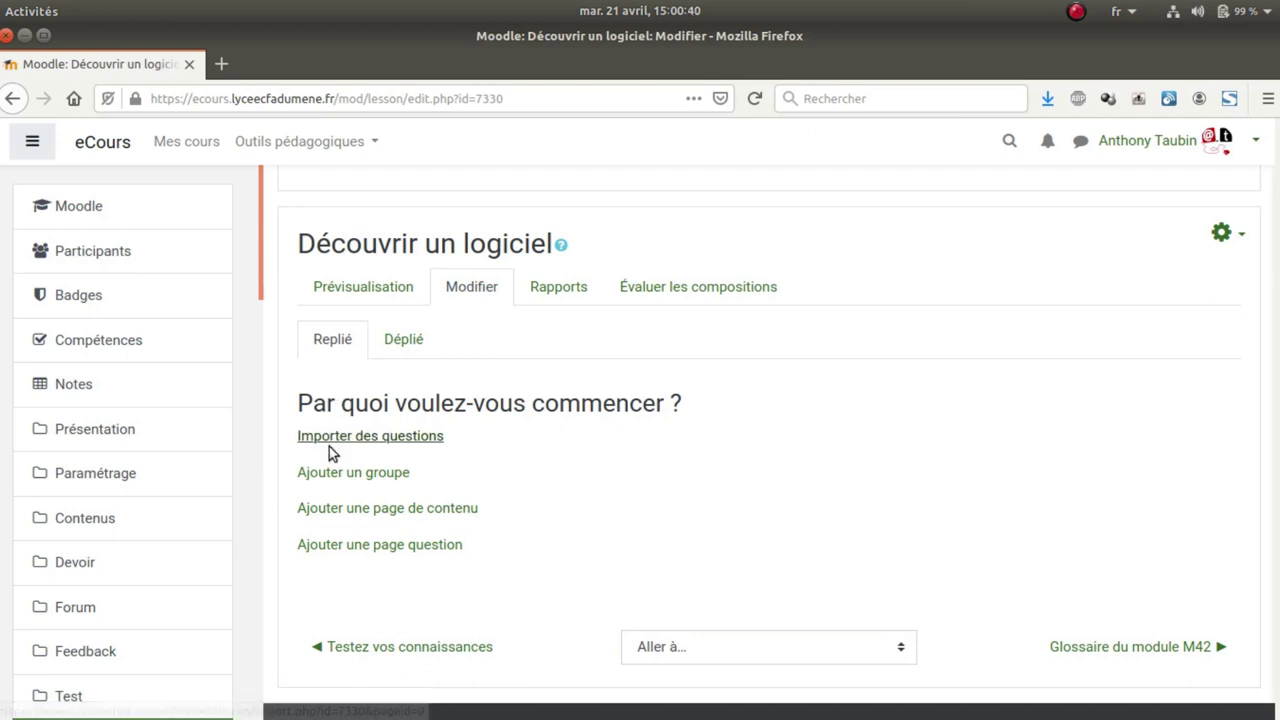
# Examine the file formats offered for importing questions into the lesson and return to the lesson's start page.
pyautogui.click(434, 443)
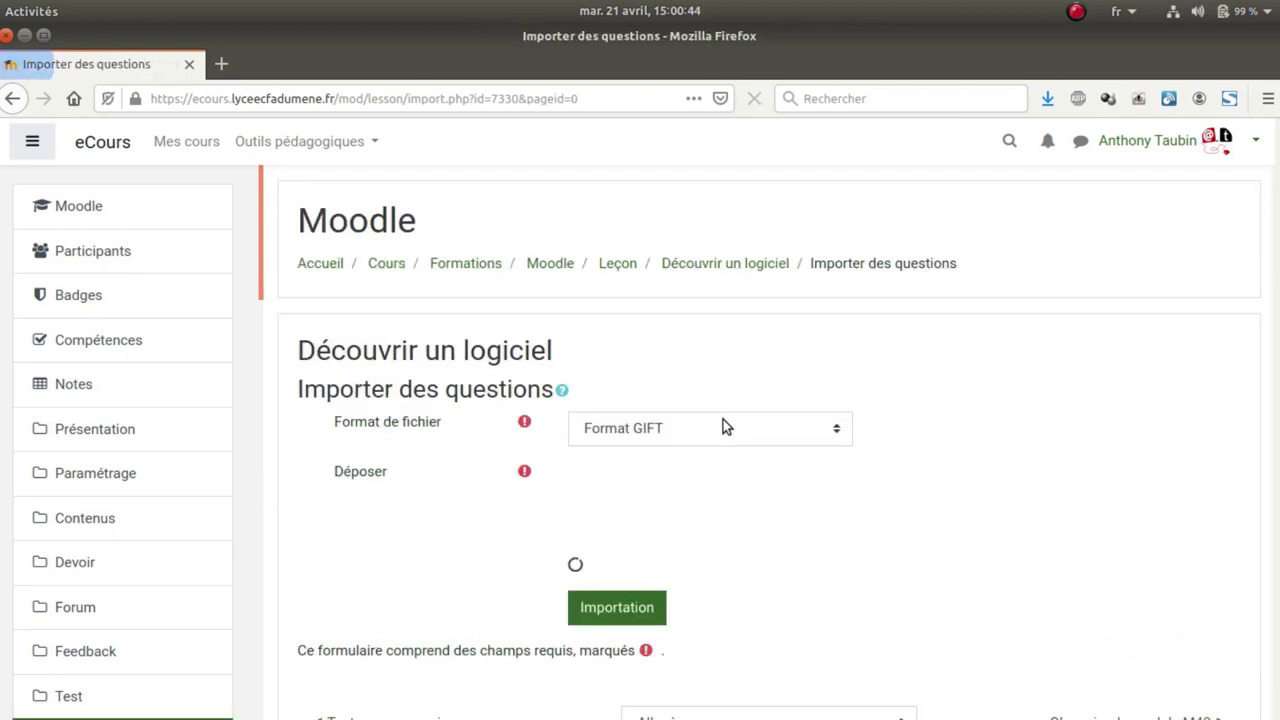
pyautogui.click(716, 426)
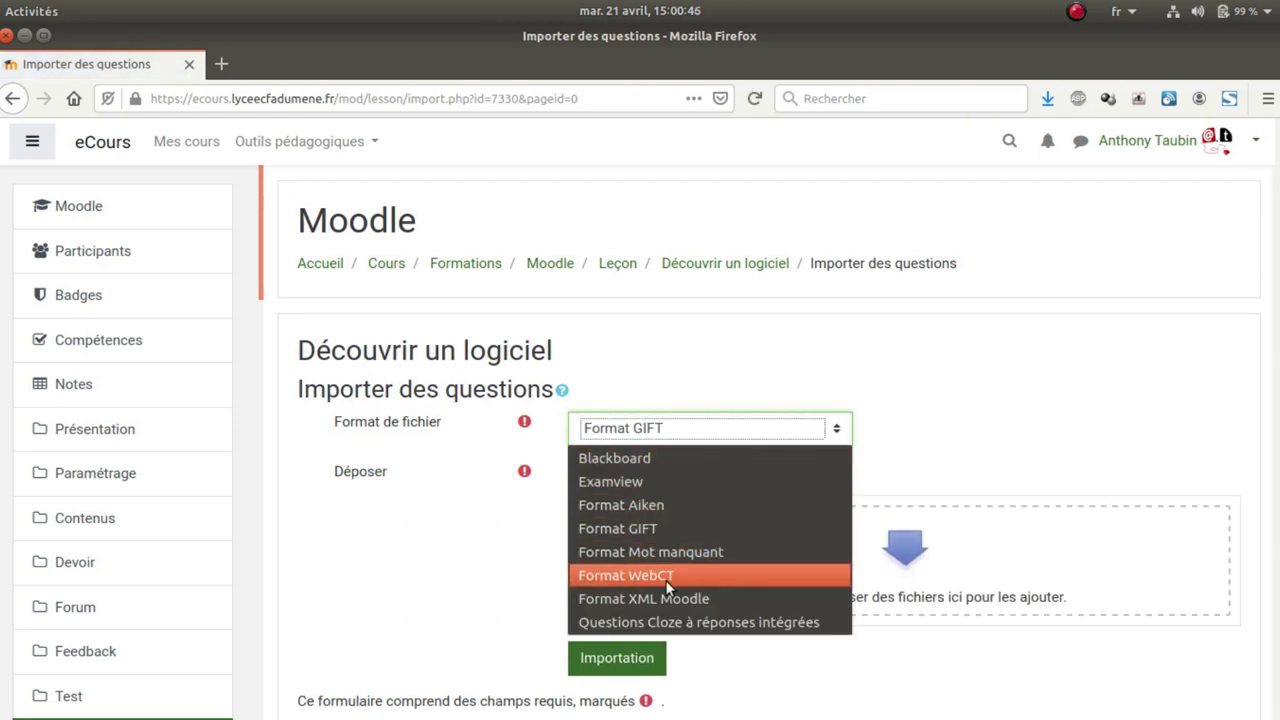
pyautogui.click(928, 408)
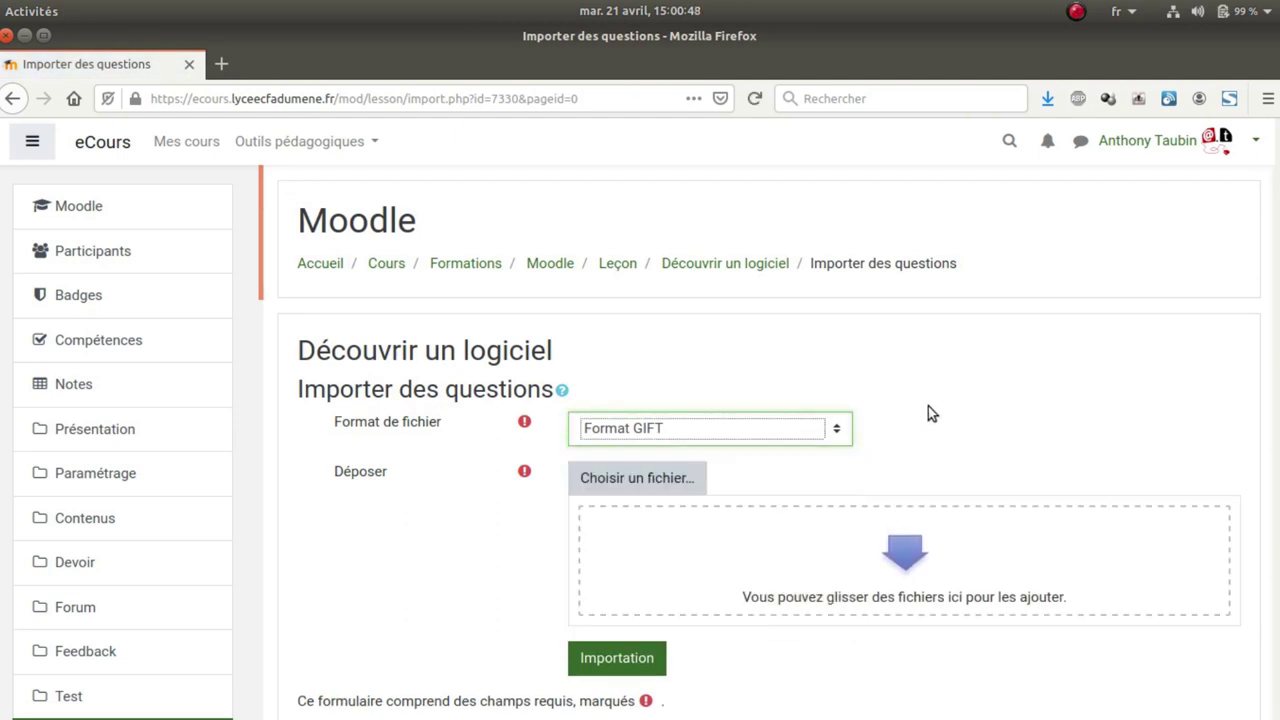
pyautogui.scroll(-3, 651, 514)
pyautogui.scroll(3, 714, 309)
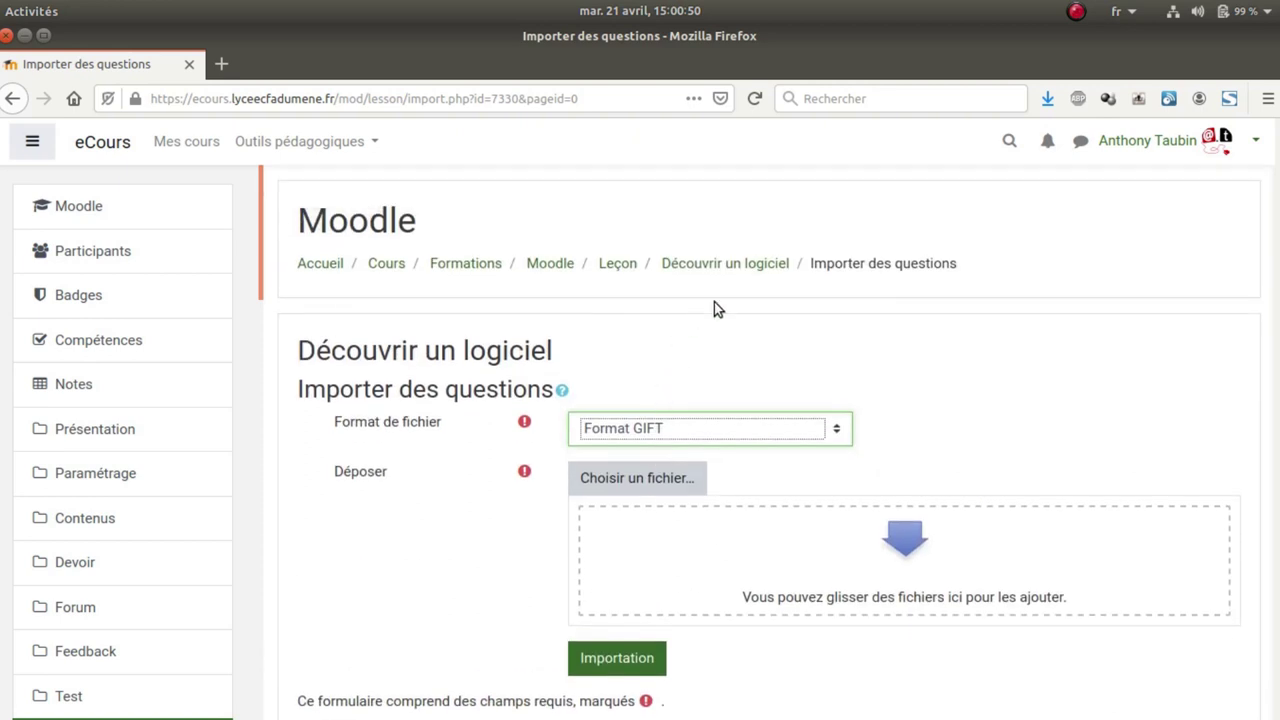
pyautogui.click(723, 264)
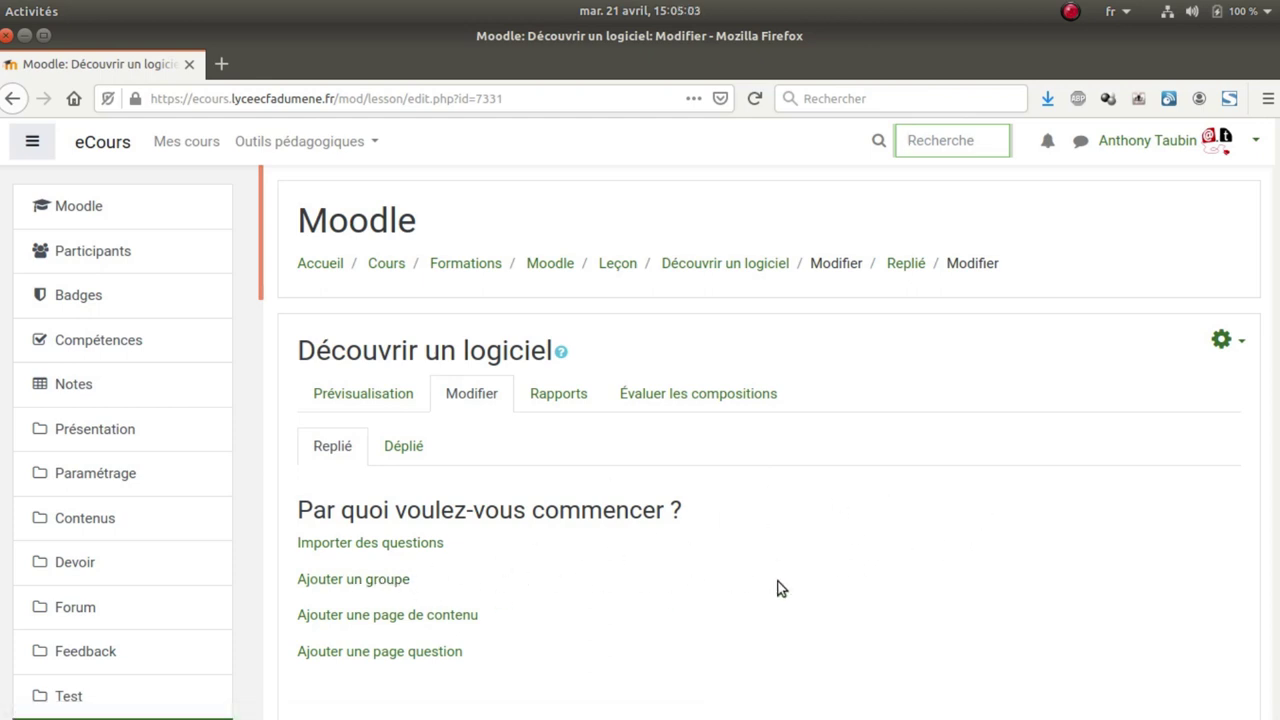
# Start a content page in the lesson, hide the side navigation and title the page "Chapitre 1".
pyautogui.click(410, 618)
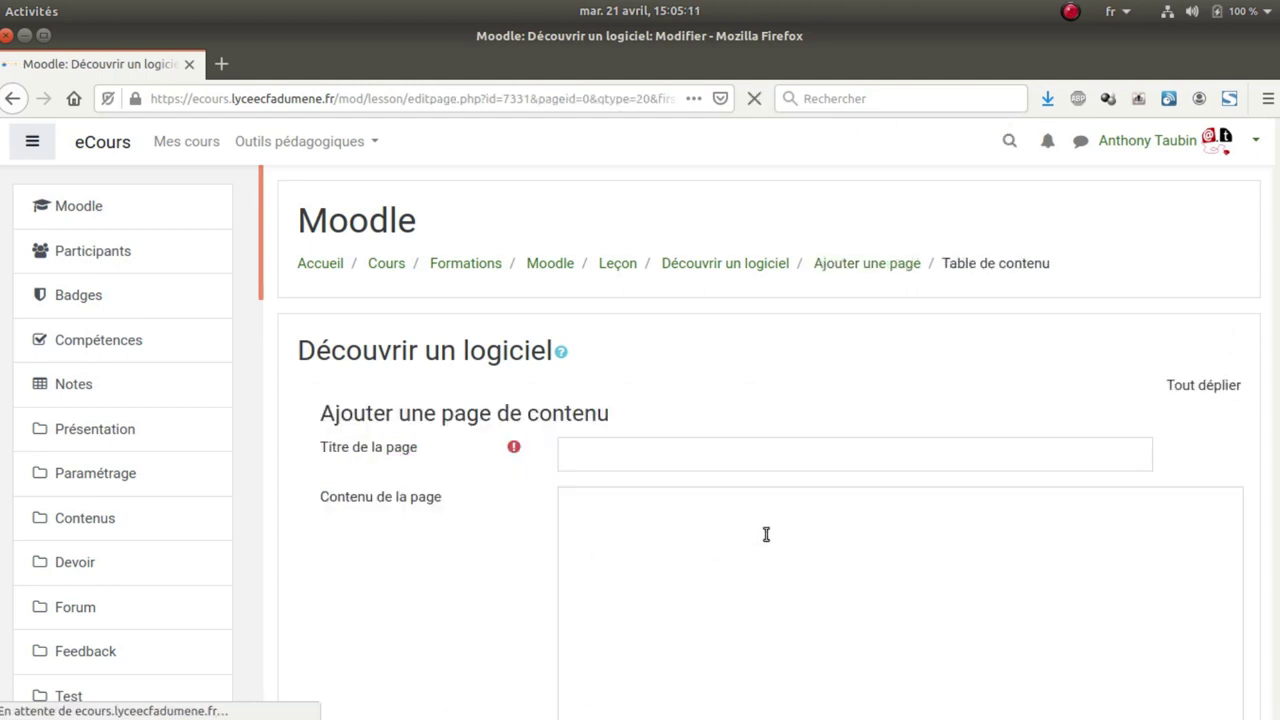
pyautogui.click(36, 146)
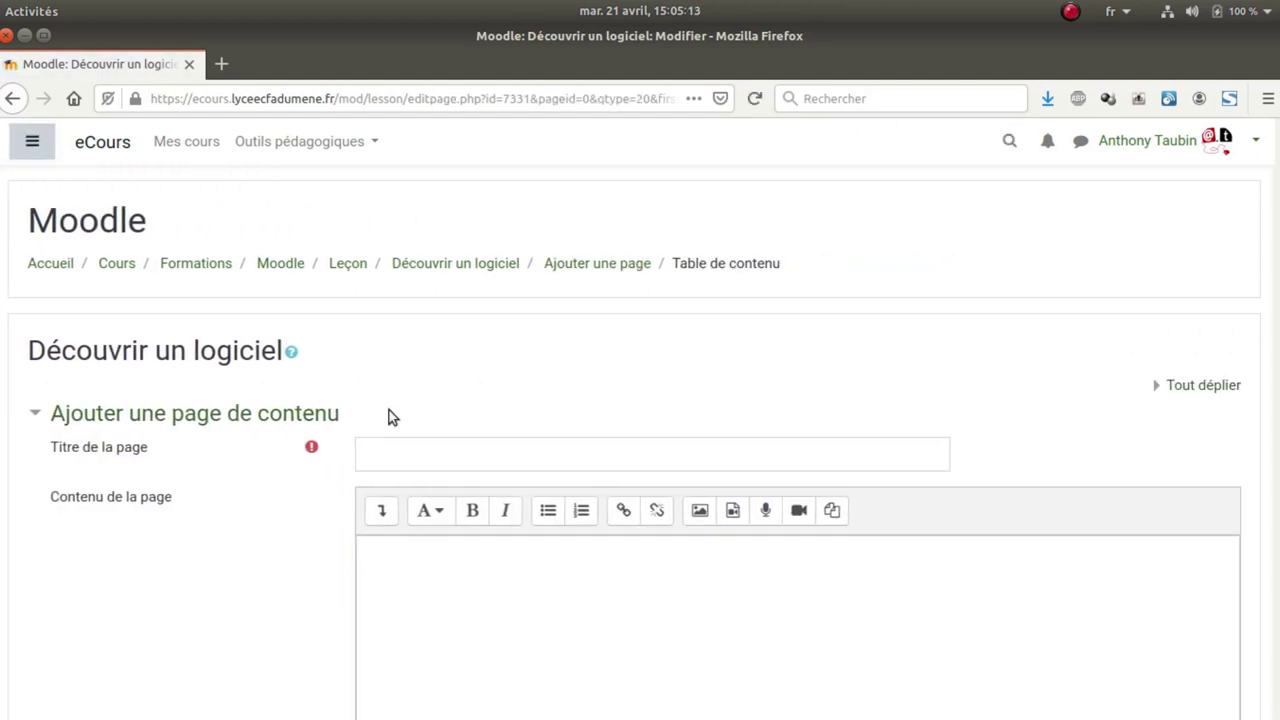
pyautogui.click(401, 462)
pyautogui.write('Cha')
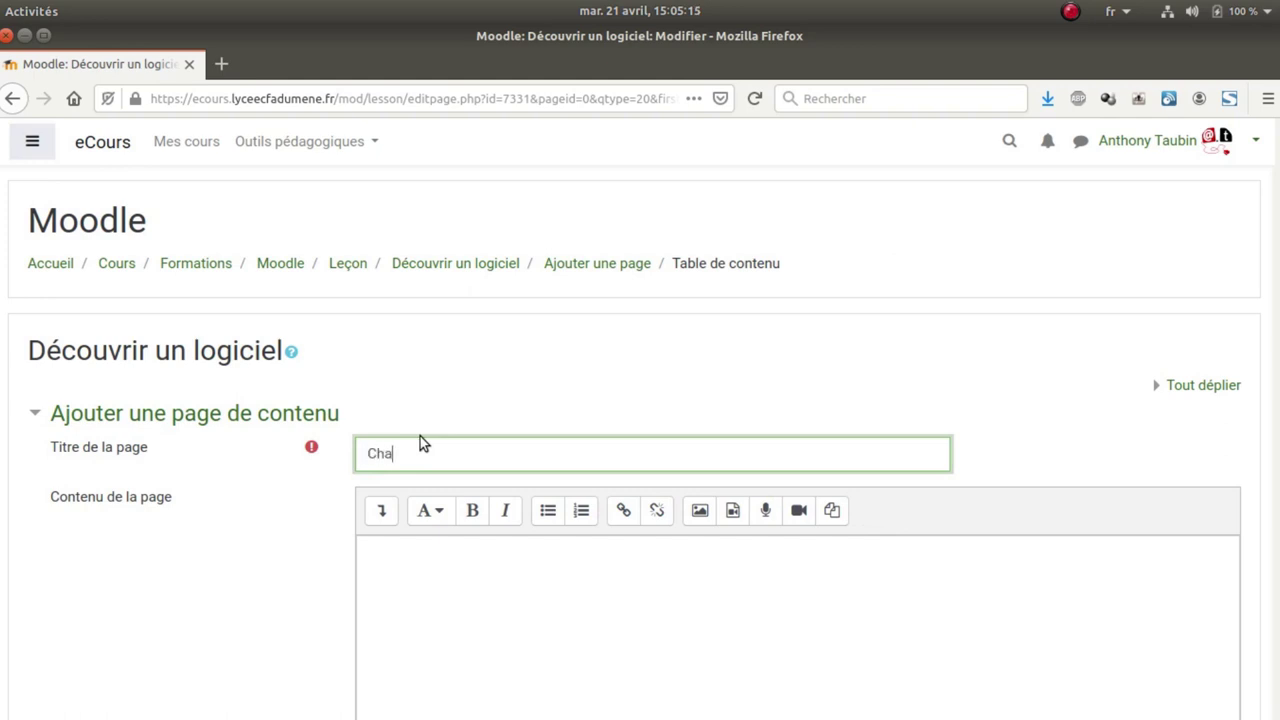
pyautogui.write('pitre 1')
pyautogui.scroll(-2, 400, 549)
# Expand the page content editor's formatting tools and look at the HTML source view before returning to the visual view.
pyautogui.click(446, 443)
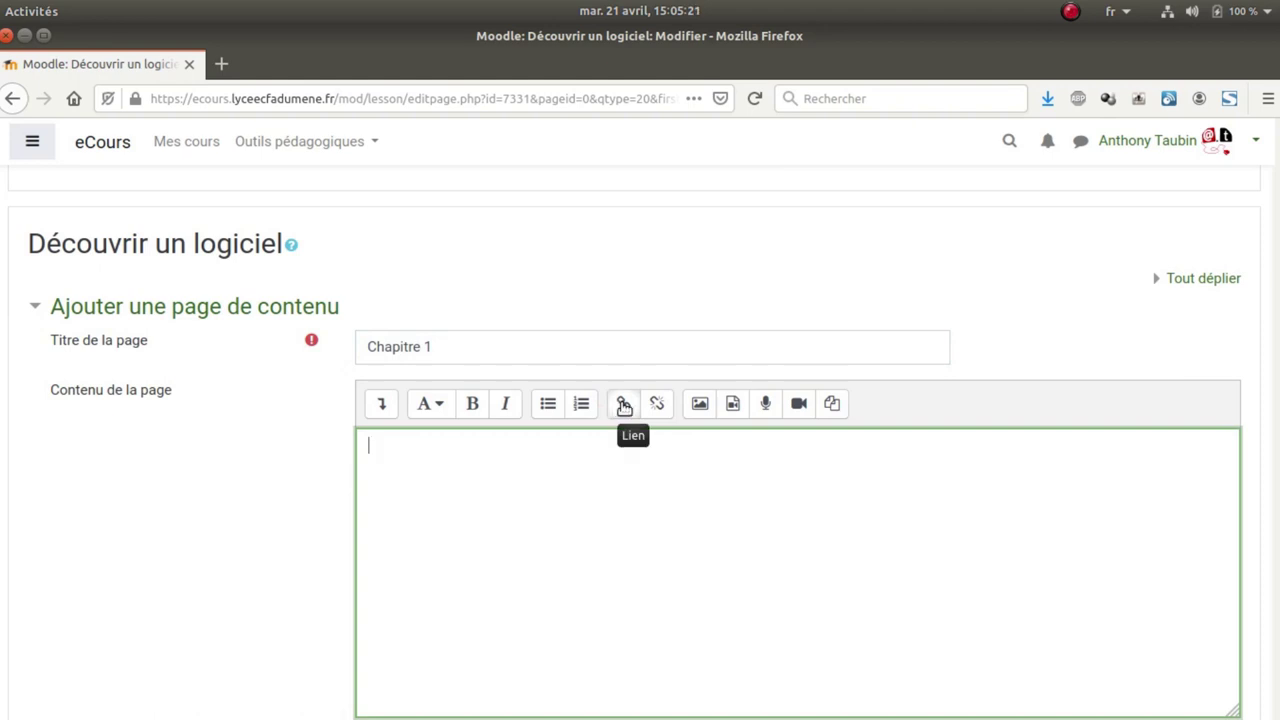
pyautogui.click(382, 404)
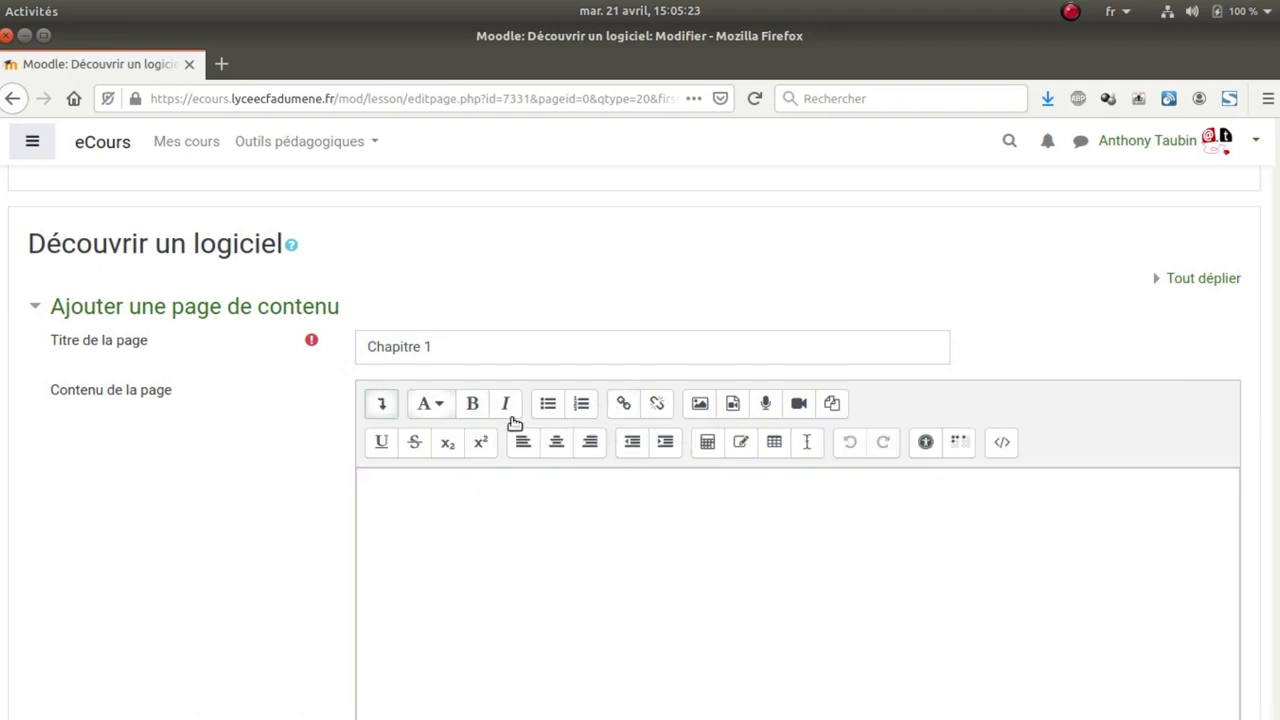
pyautogui.click(1002, 442)
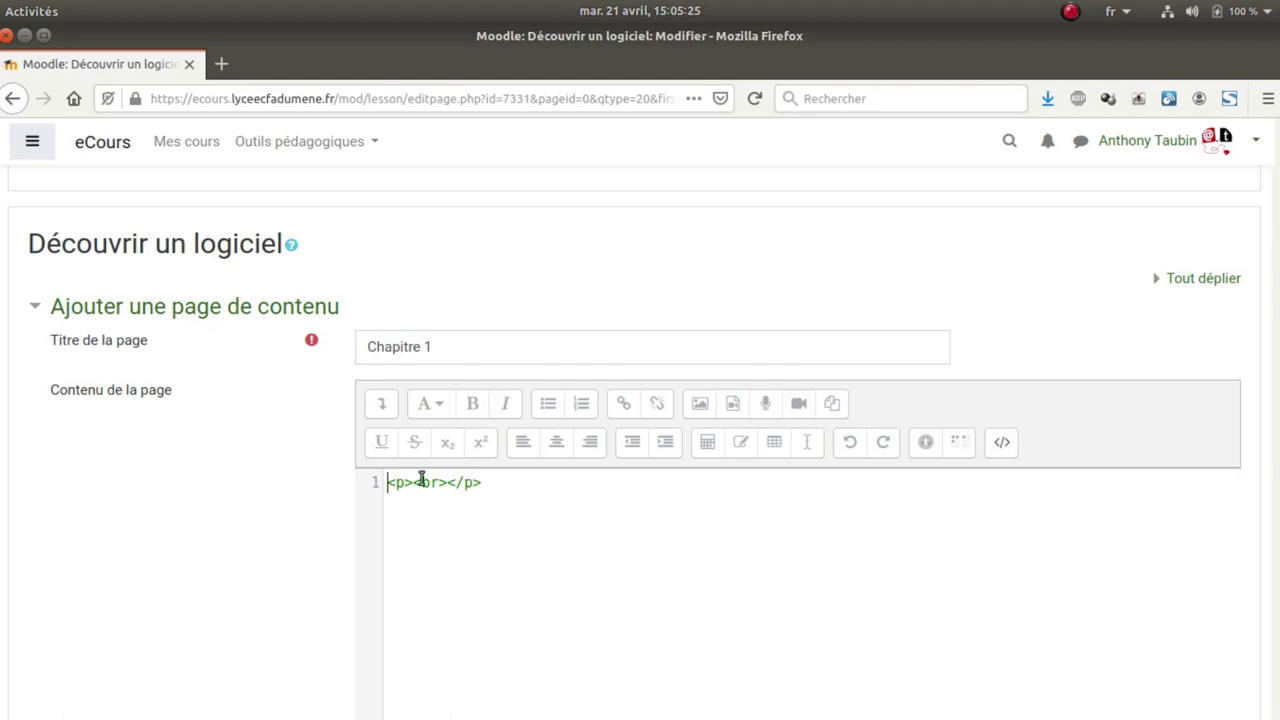
pyautogui.click(1004, 448)
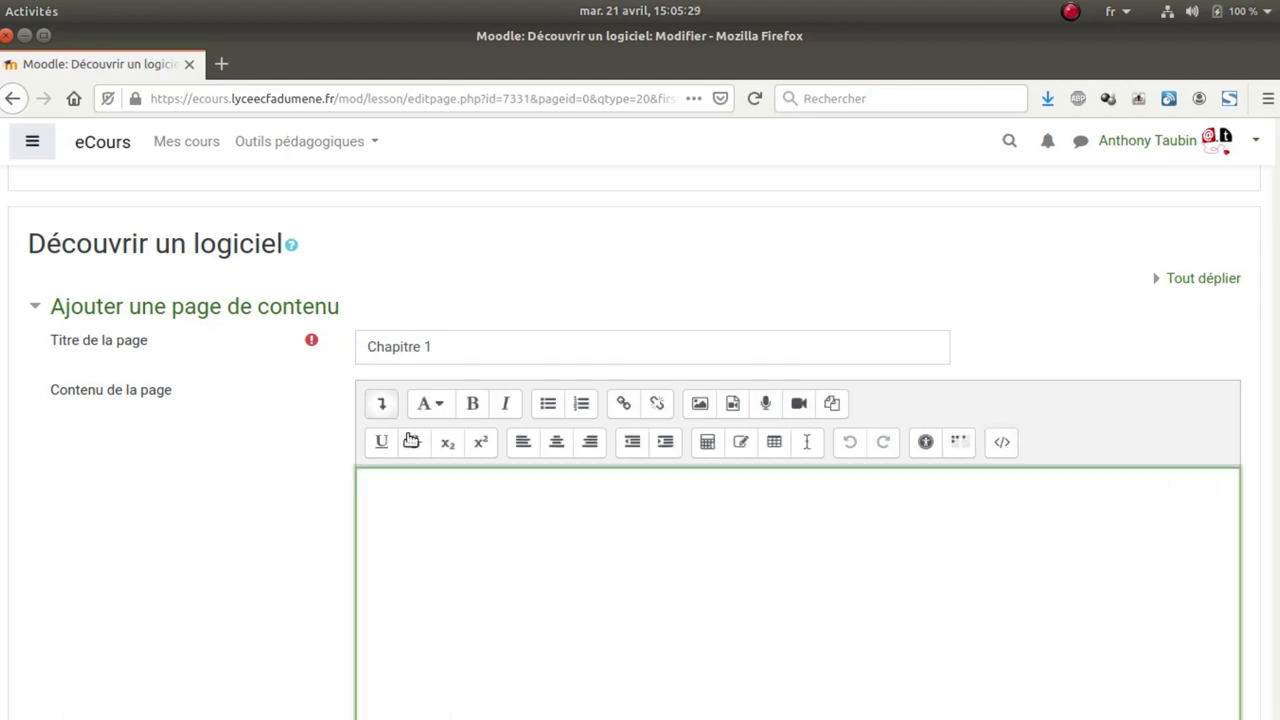
pyautogui.scroll(-3, 451, 514)
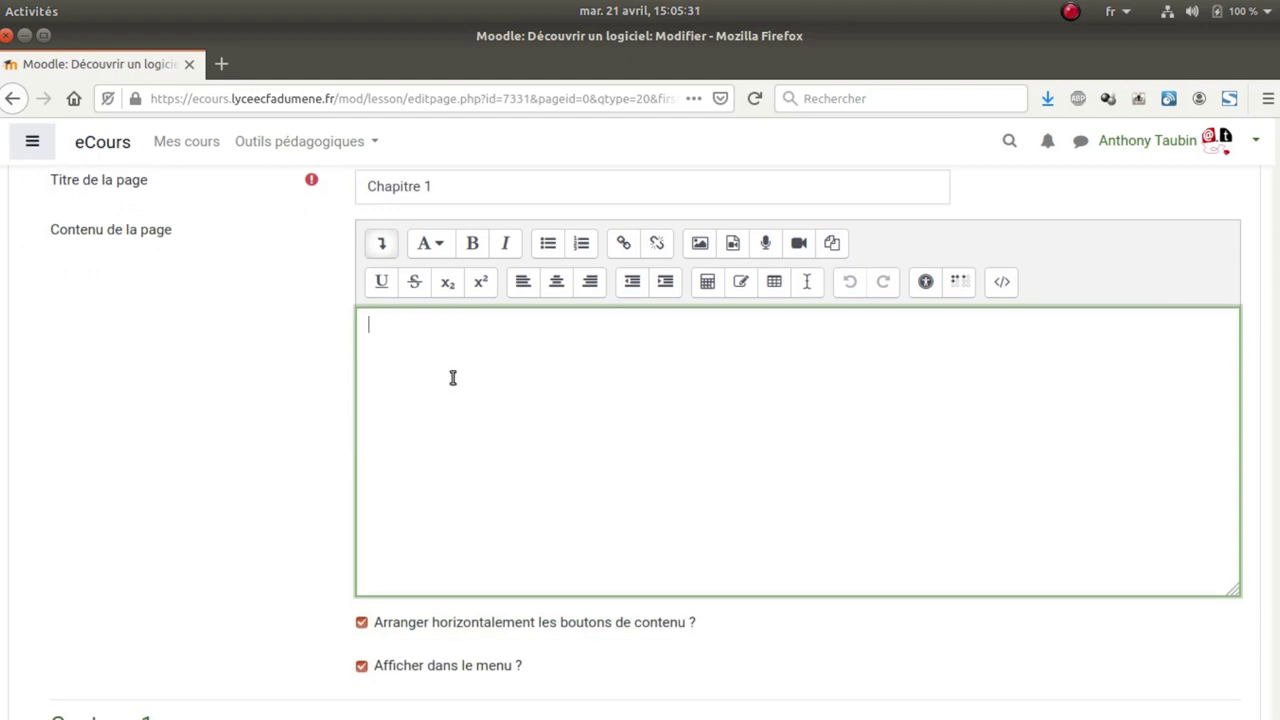
# Enter "Contenu du chapitre 1" as the content of the Chapitre 1 page.
pyautogui.write('Contenu du chapit')
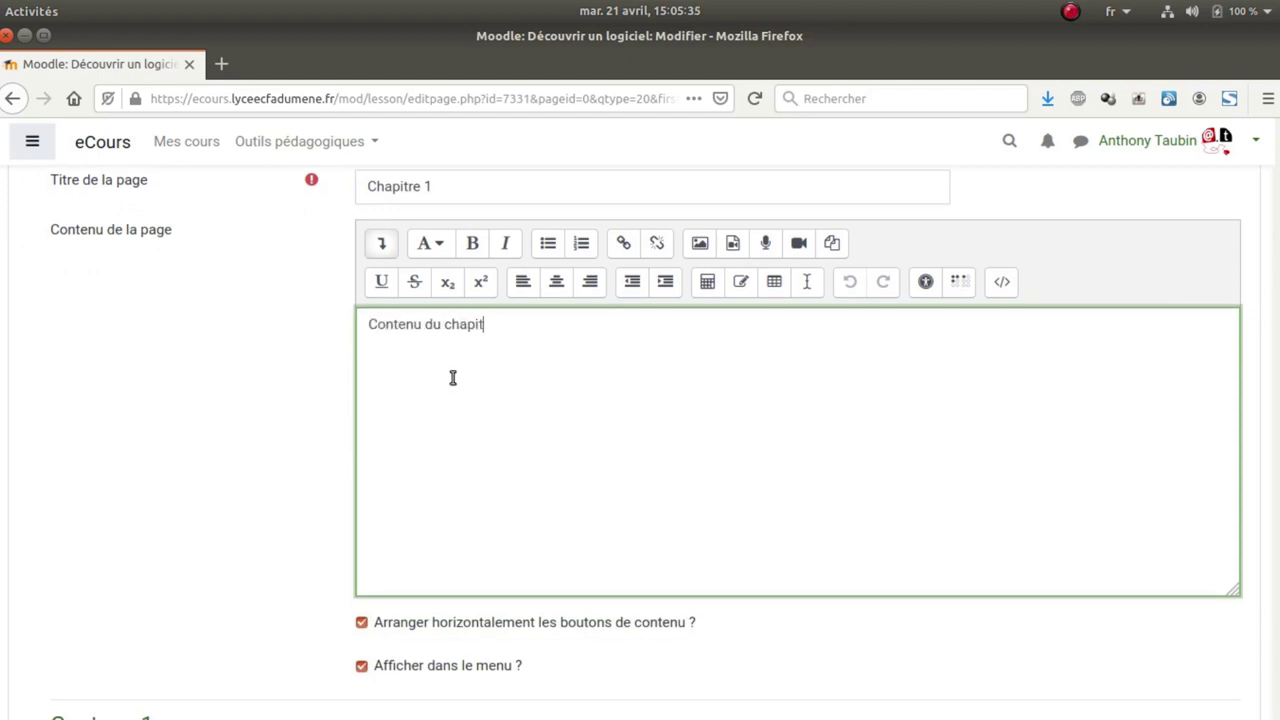
pyautogui.write('re 1')
# Describe Contenu 1 as "Répondre à la question", make it go to "Page suivante" and save the page.
pyautogui.scroll(-4, 457, 390)
pyautogui.scroll(-5, 496, 312)
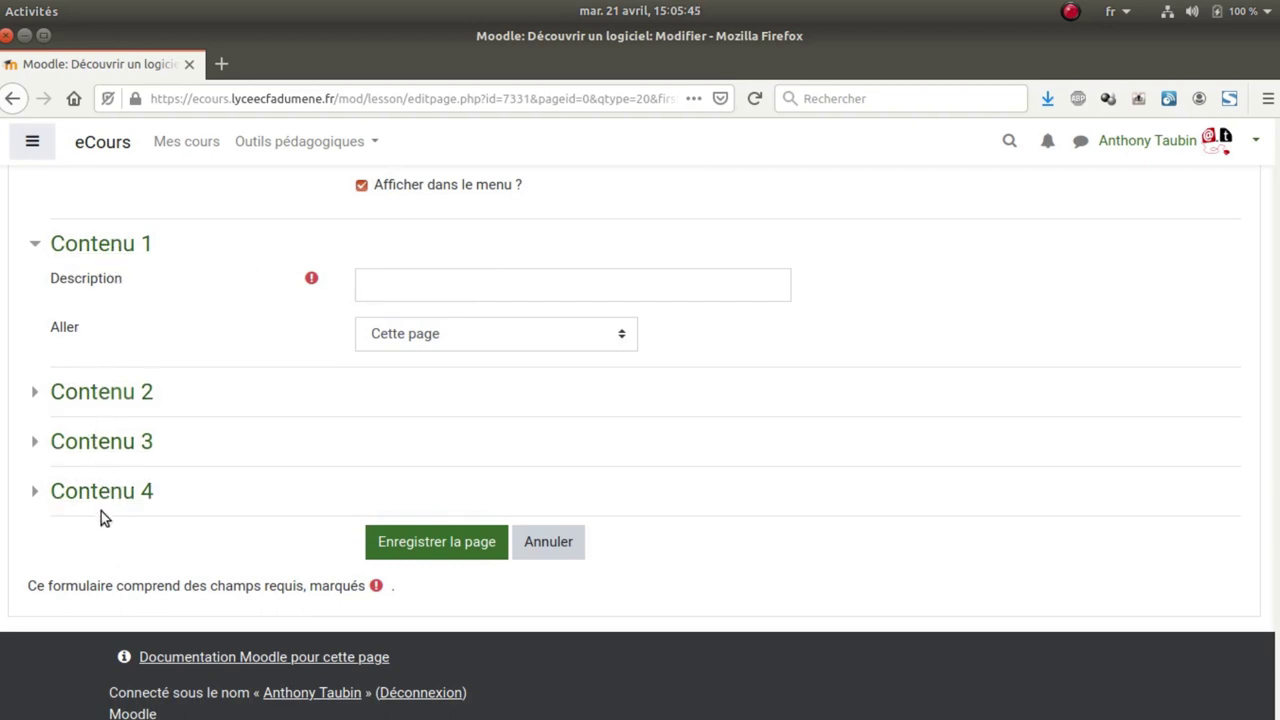
pyautogui.click(400, 284)
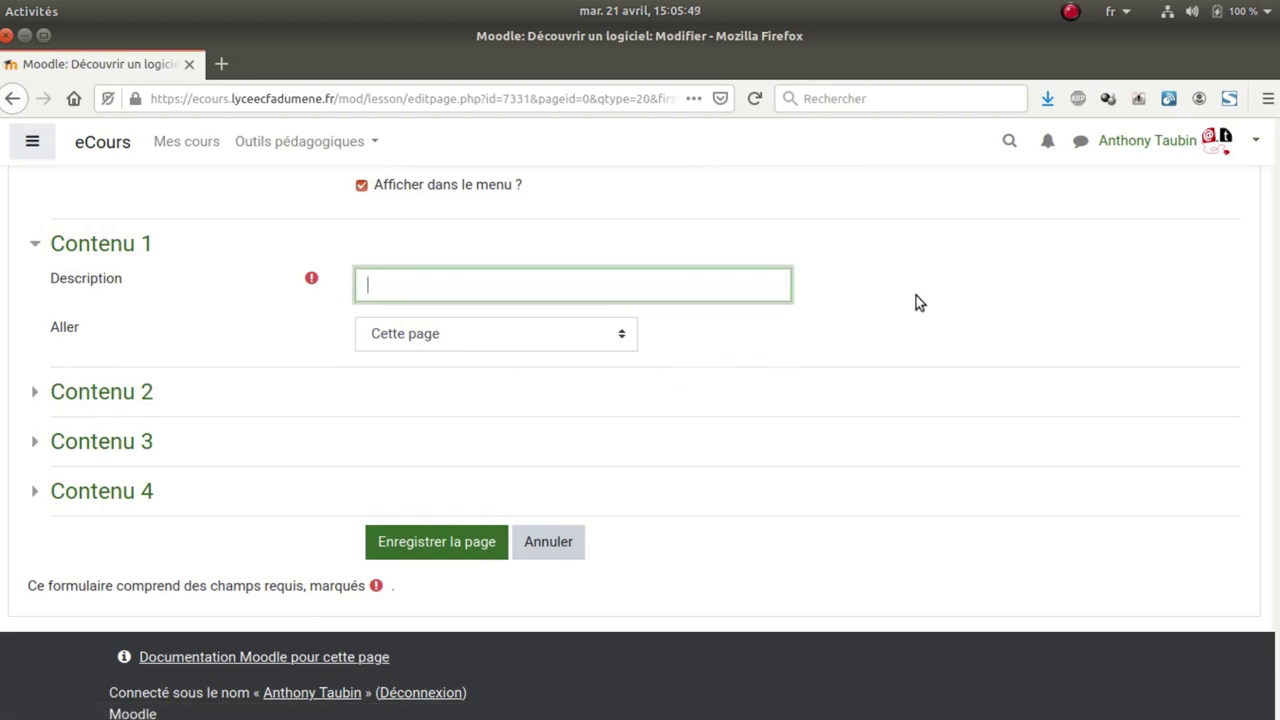
pyautogui.write('épondre à la question')
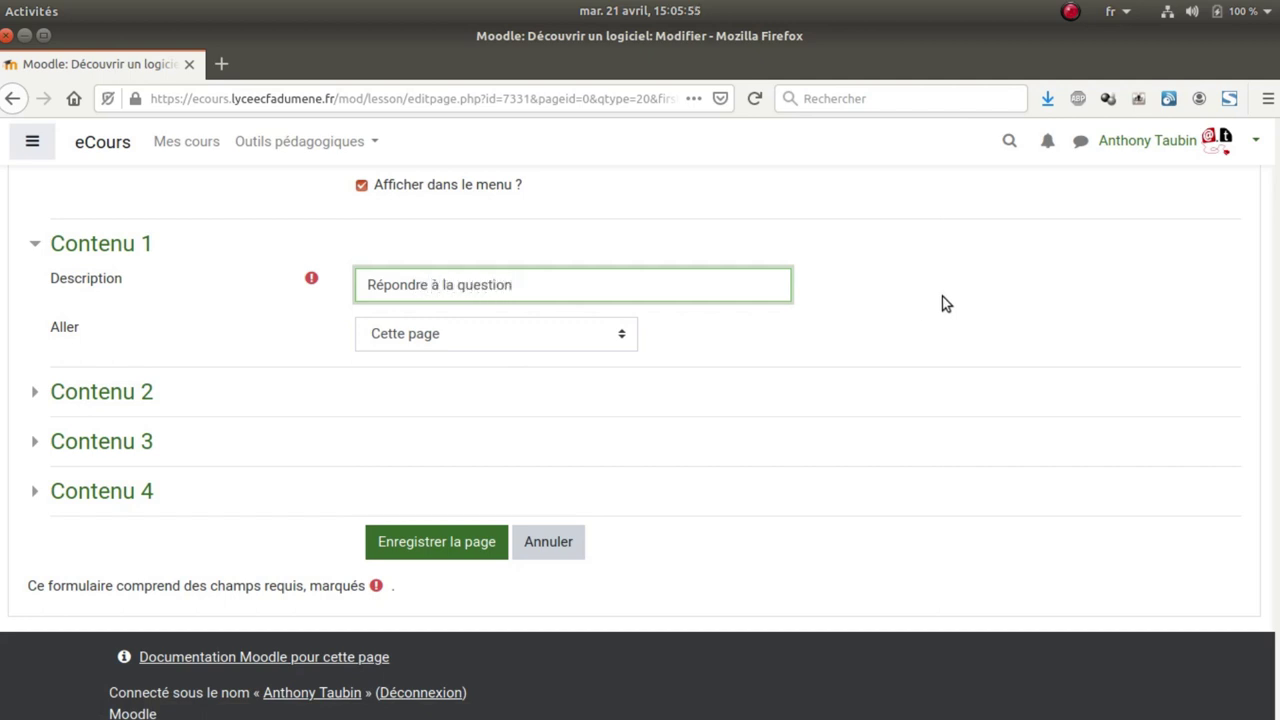
pyautogui.click(452, 338)
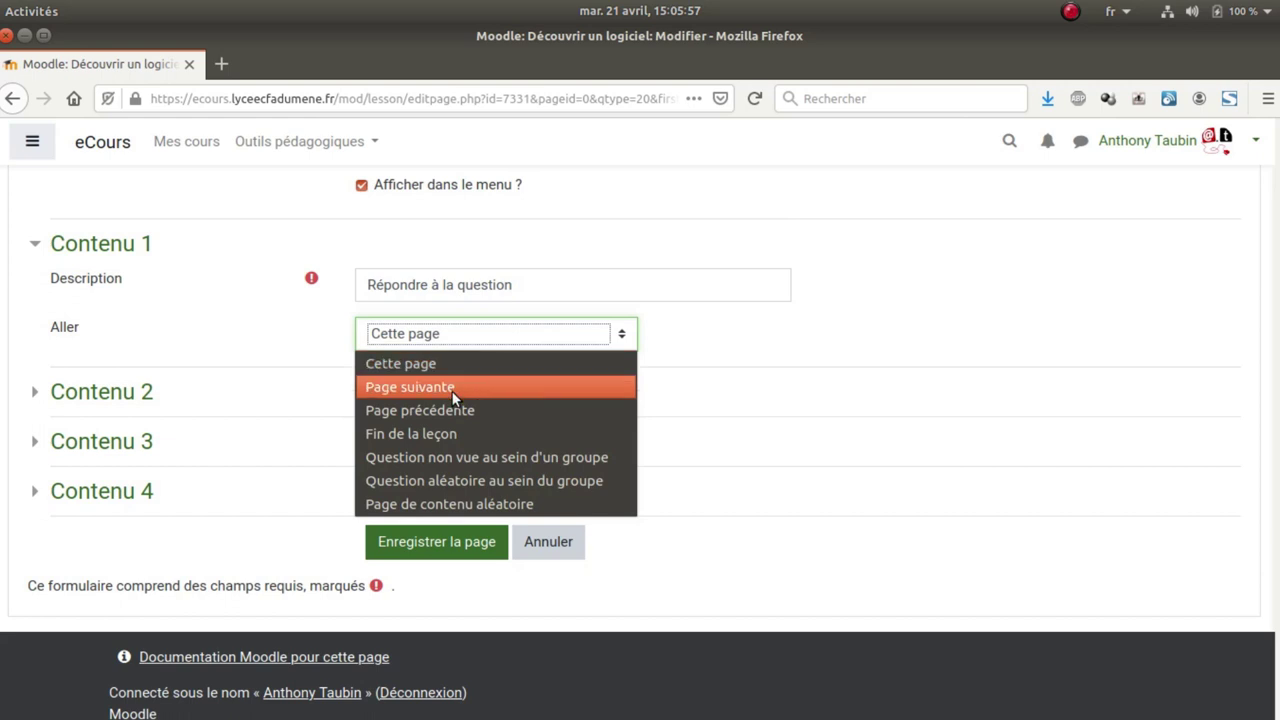
pyautogui.click(451, 388)
pyautogui.click(738, 341)
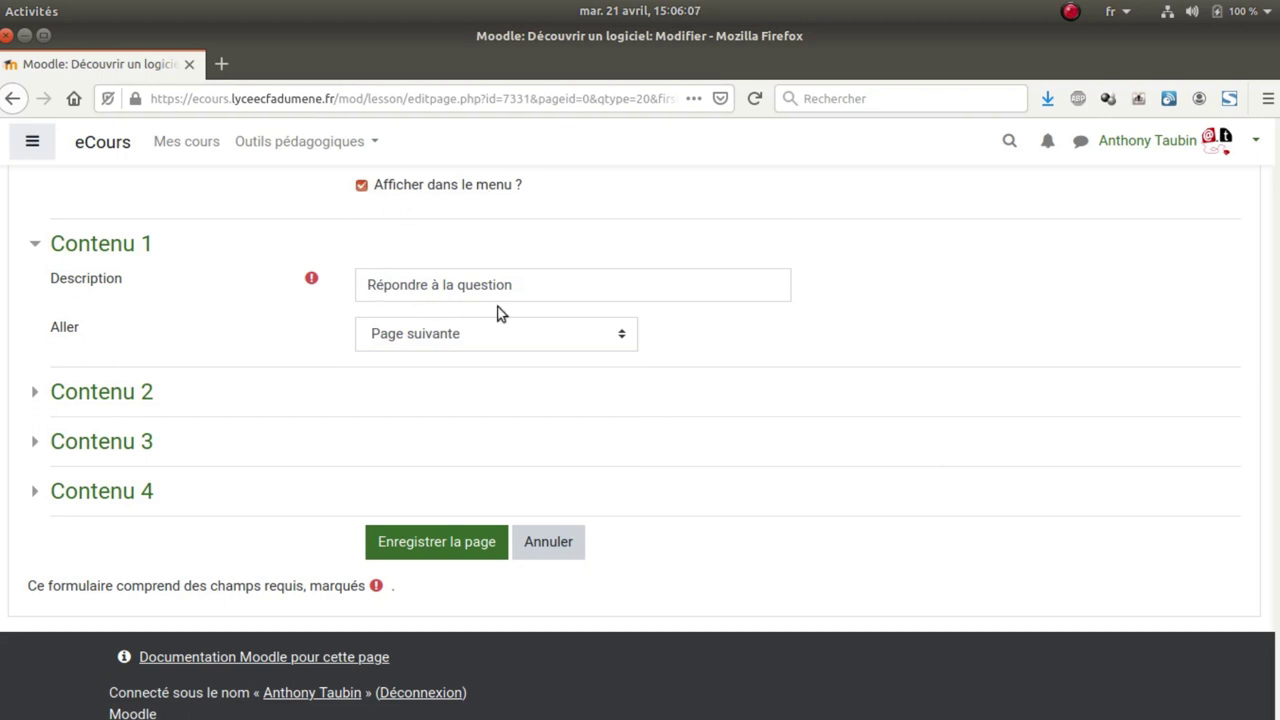
pyautogui.click(443, 548)
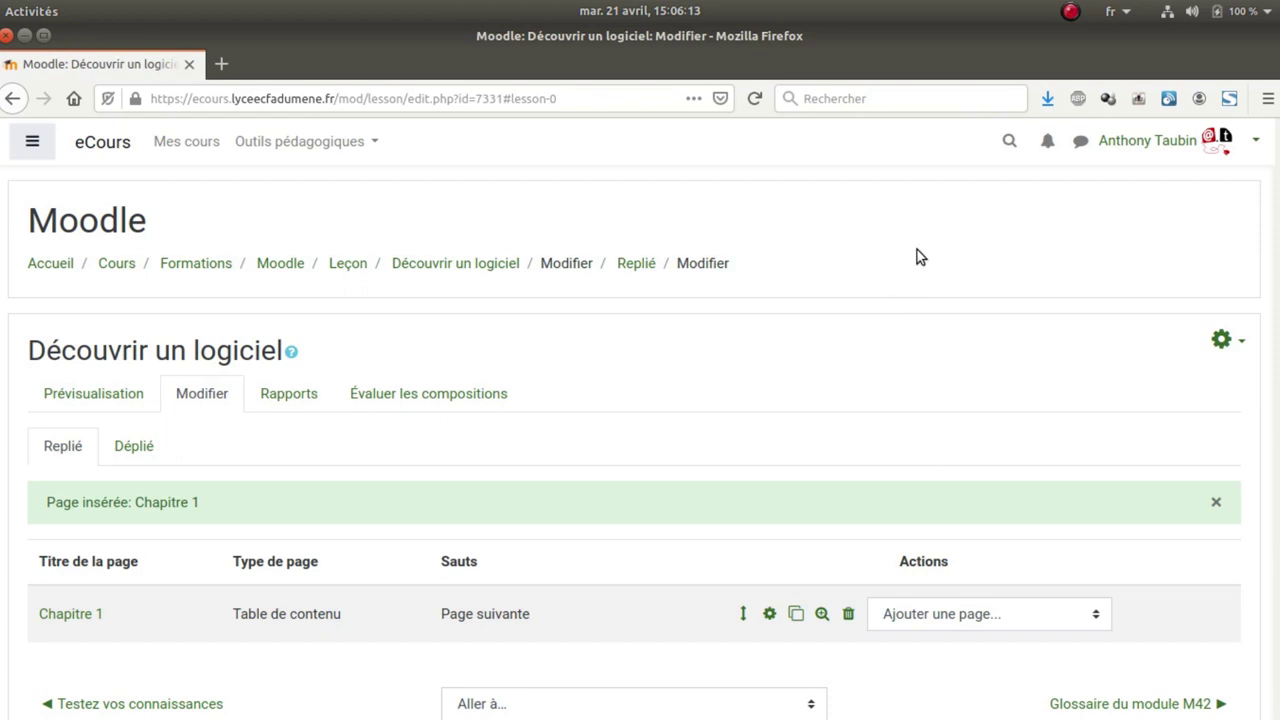
# Add a question page of type Vrai/Faux after the Chapitre 1 page.
pyautogui.scroll(-3, 917, 257)
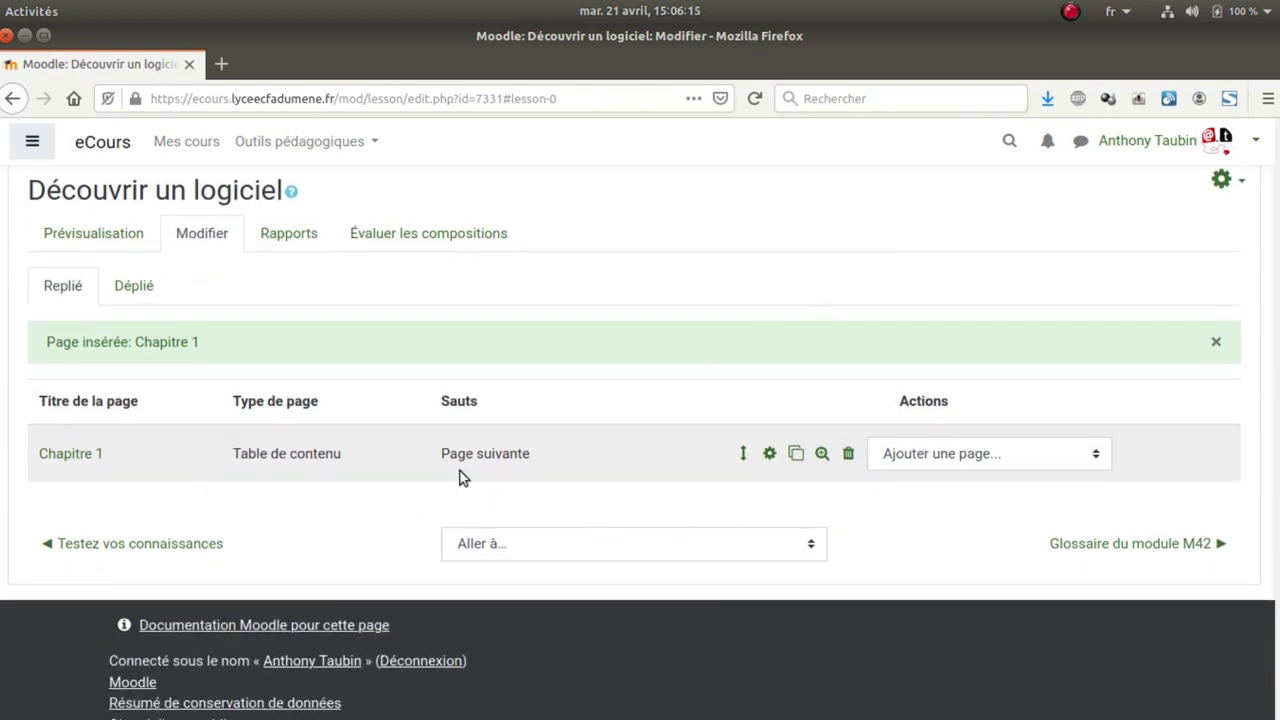
pyautogui.click(980, 460)
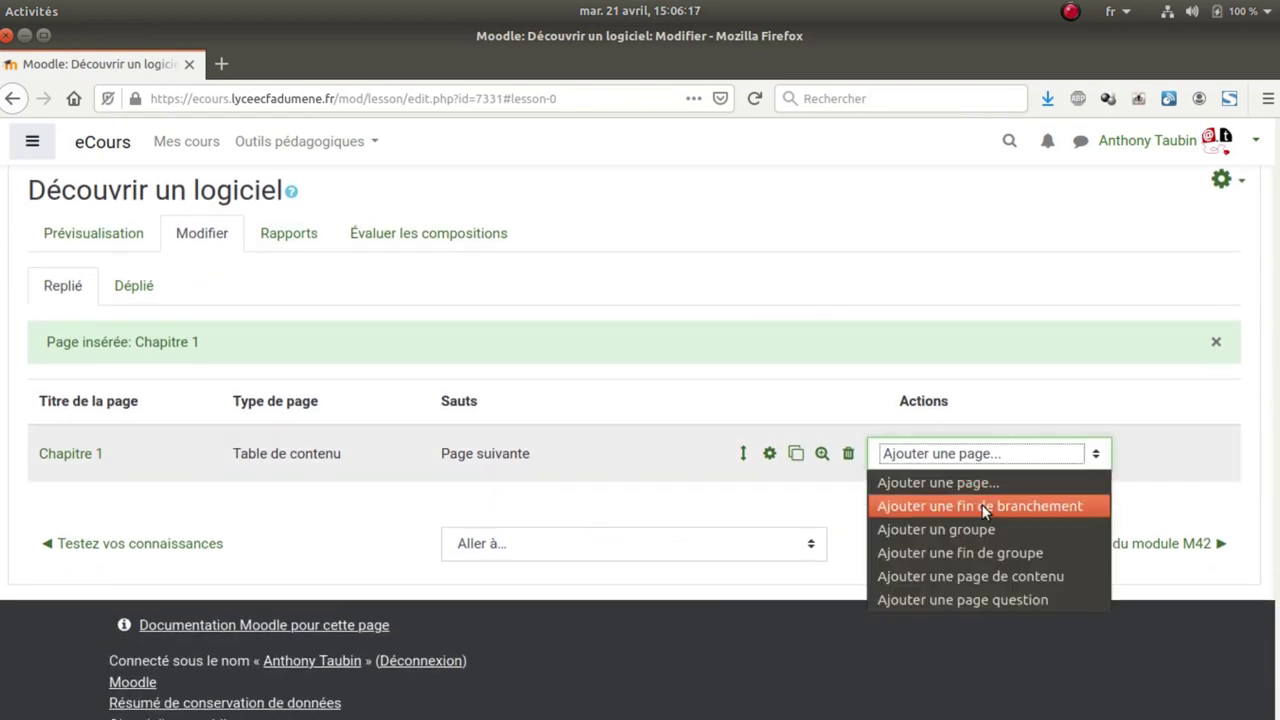
pyautogui.click(987, 600)
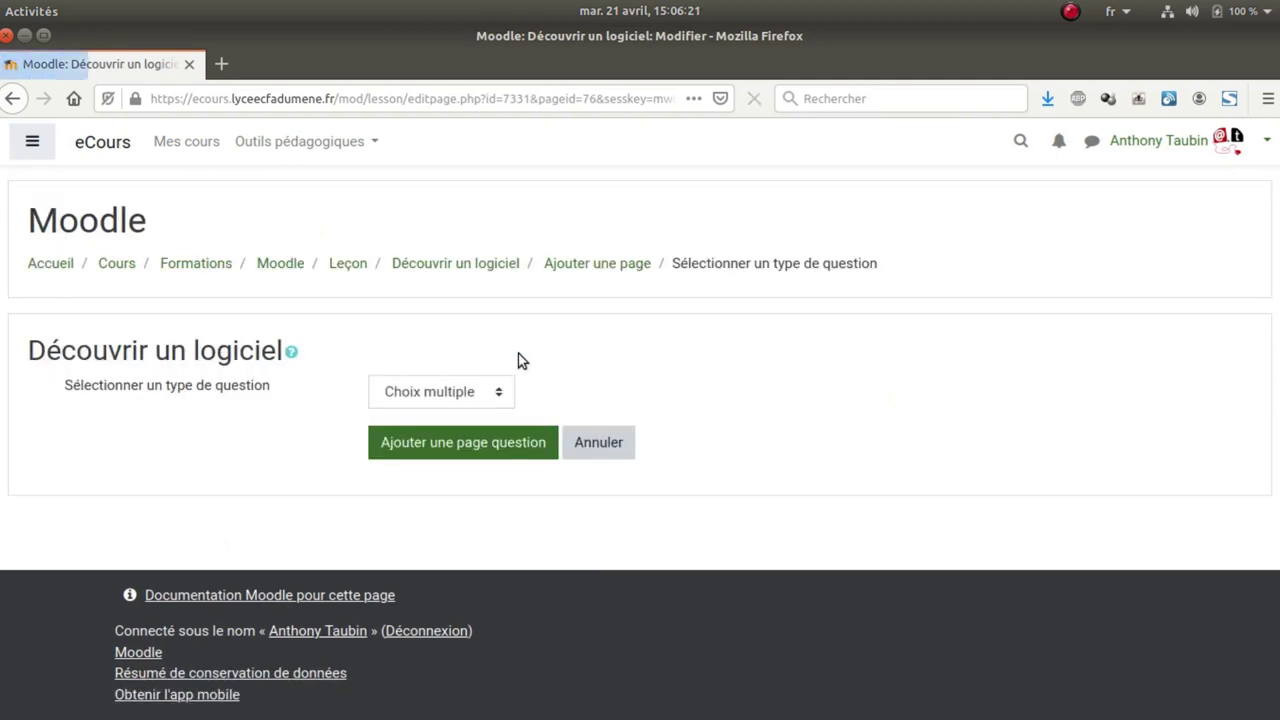
pyautogui.click(505, 395)
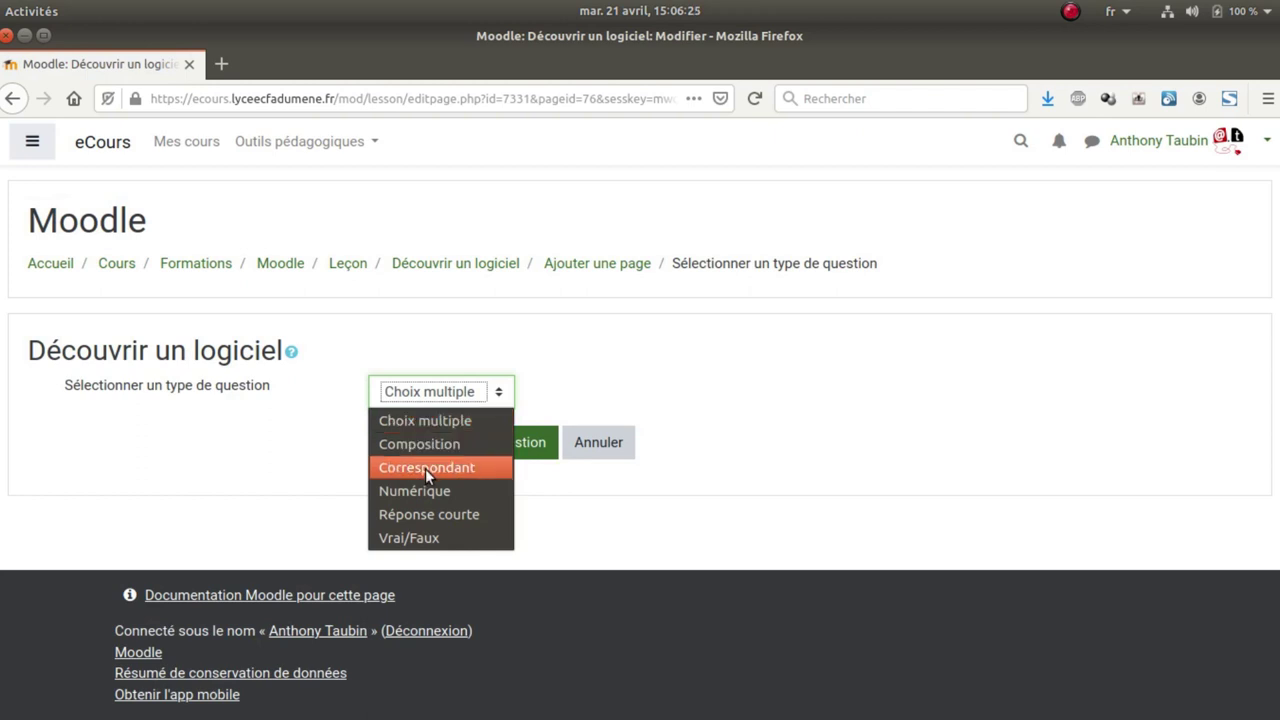
pyautogui.click(450, 538)
pyautogui.click(488, 443)
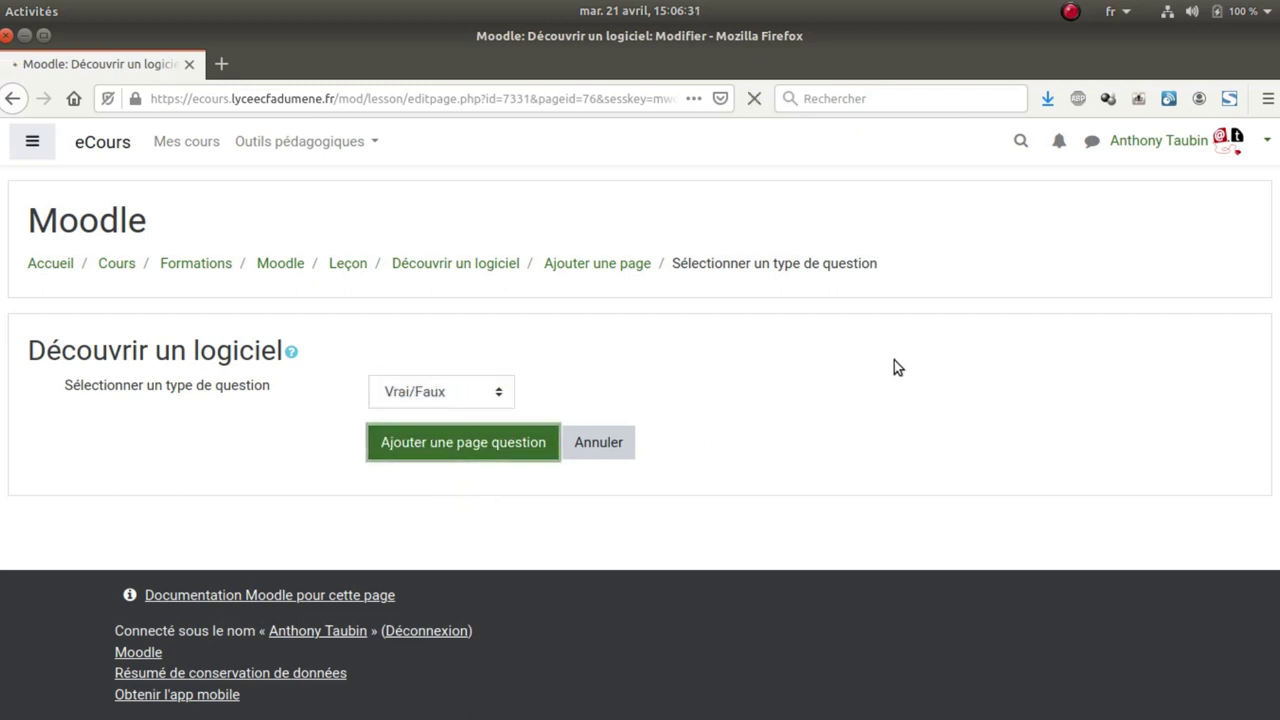
# Title the true/false question page "Réponse chapitre 1".
pyautogui.click(380, 451)
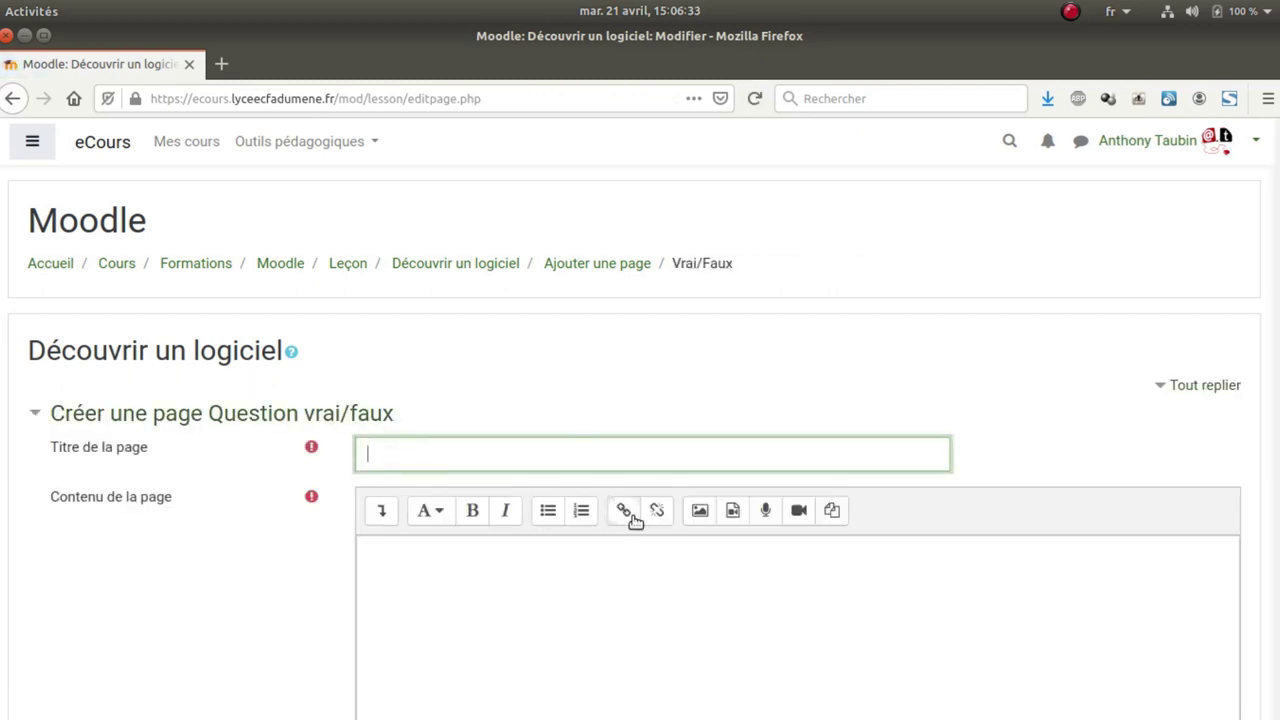
pyautogui.scroll(-1, 714, 358)
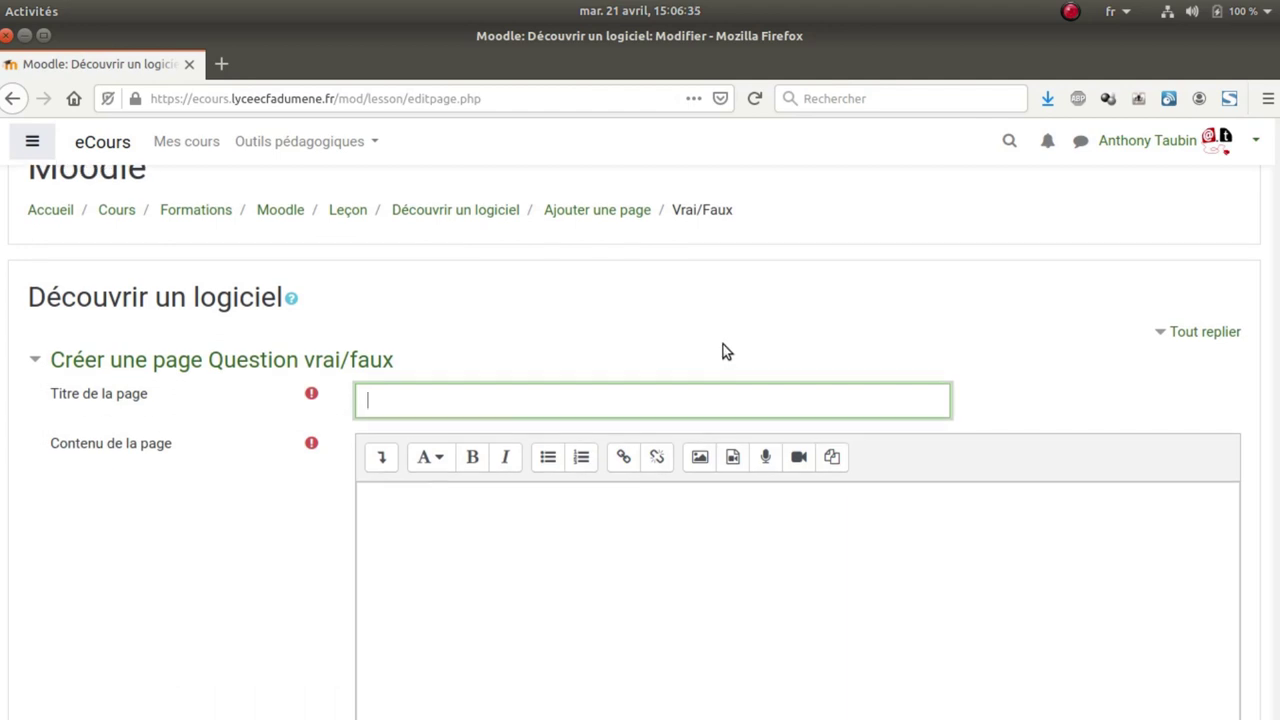
pyautogui.write('Réponb')
pyautogui.write('e chapitr')
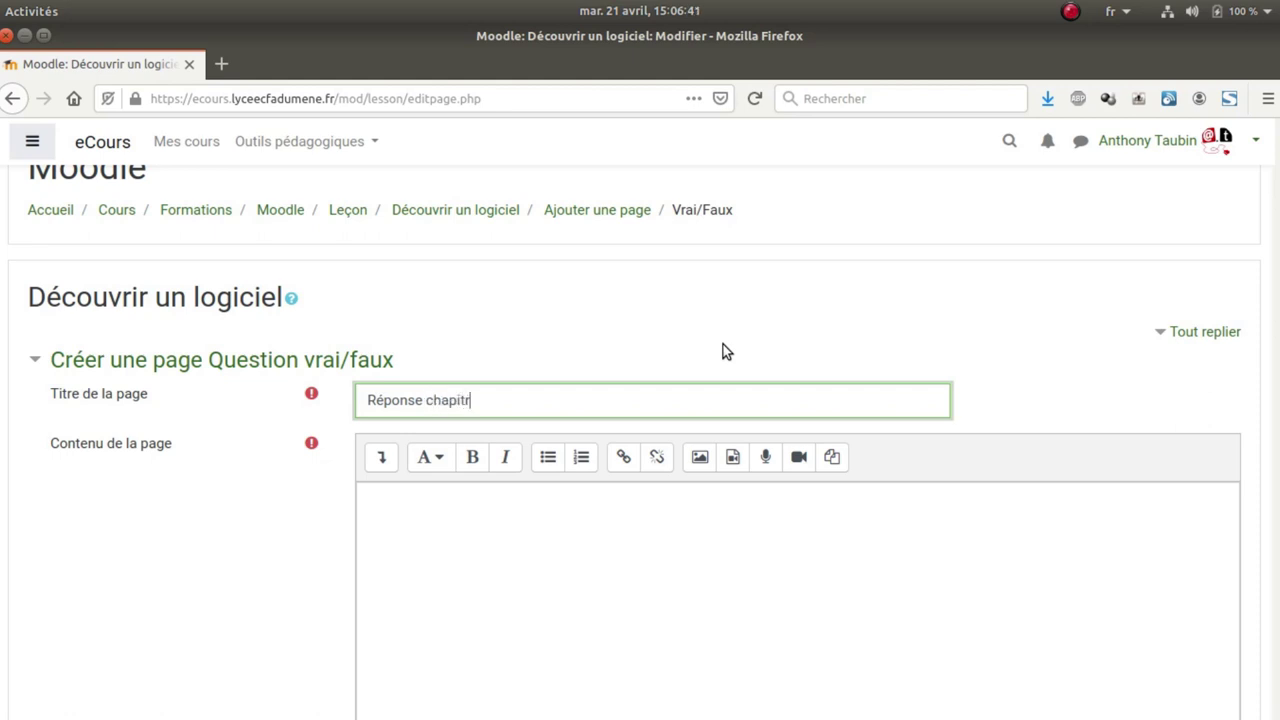
pyautogui.write('e 1')
# Enter "Avez-vous pris connaissance du chapitre 1 ?" as the question page's content.
pyautogui.click(461, 549)
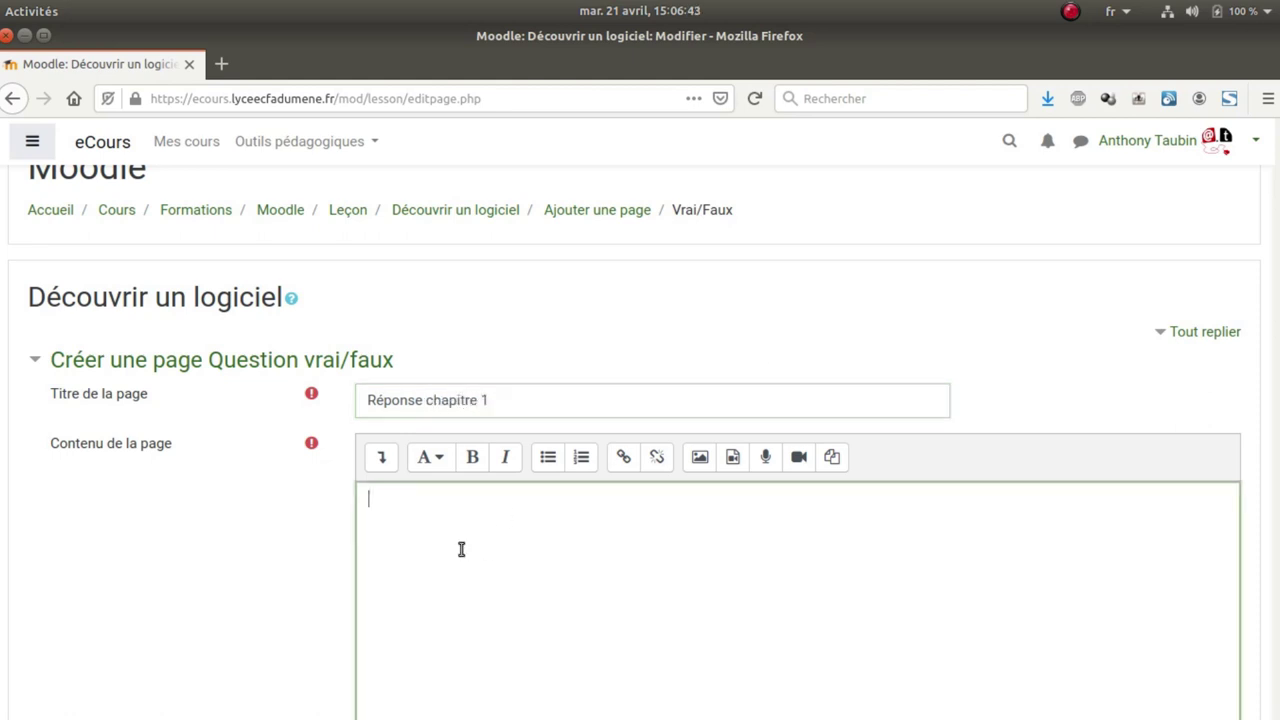
pyautogui.scroll(-2, 461, 549)
pyautogui.write('Evez')
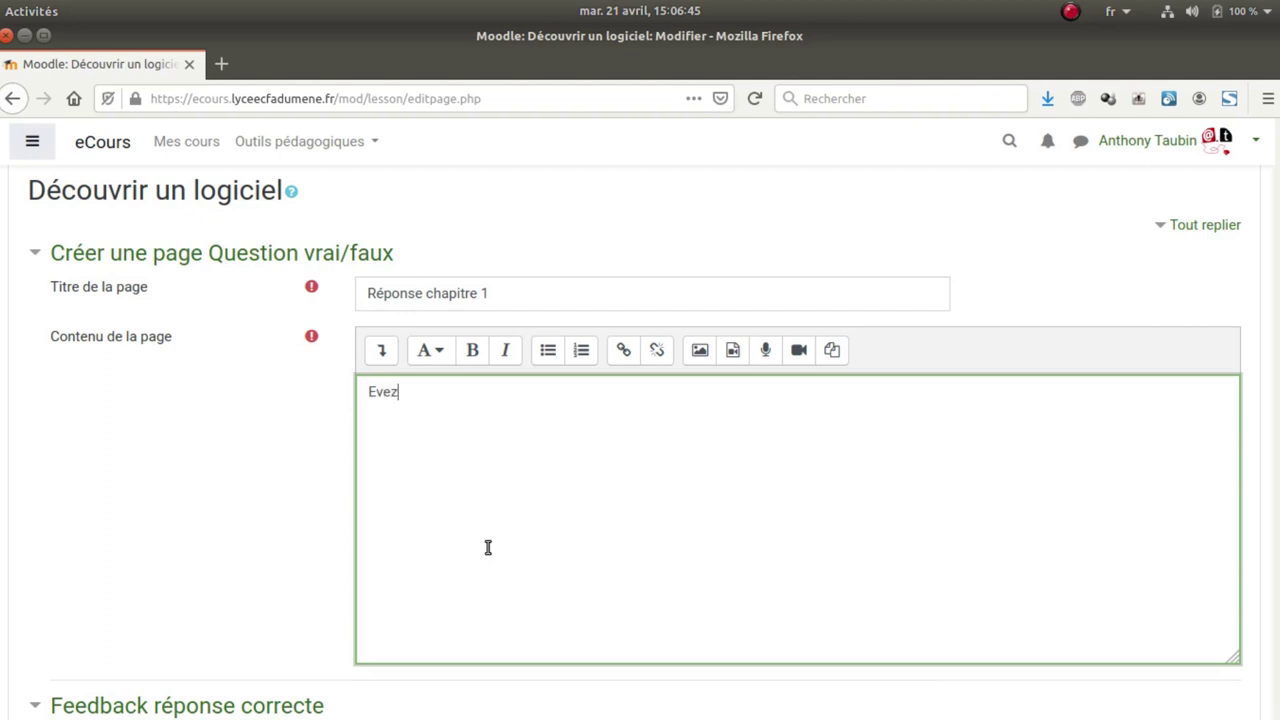
pyautogui.write('-vous pris connaissance d')
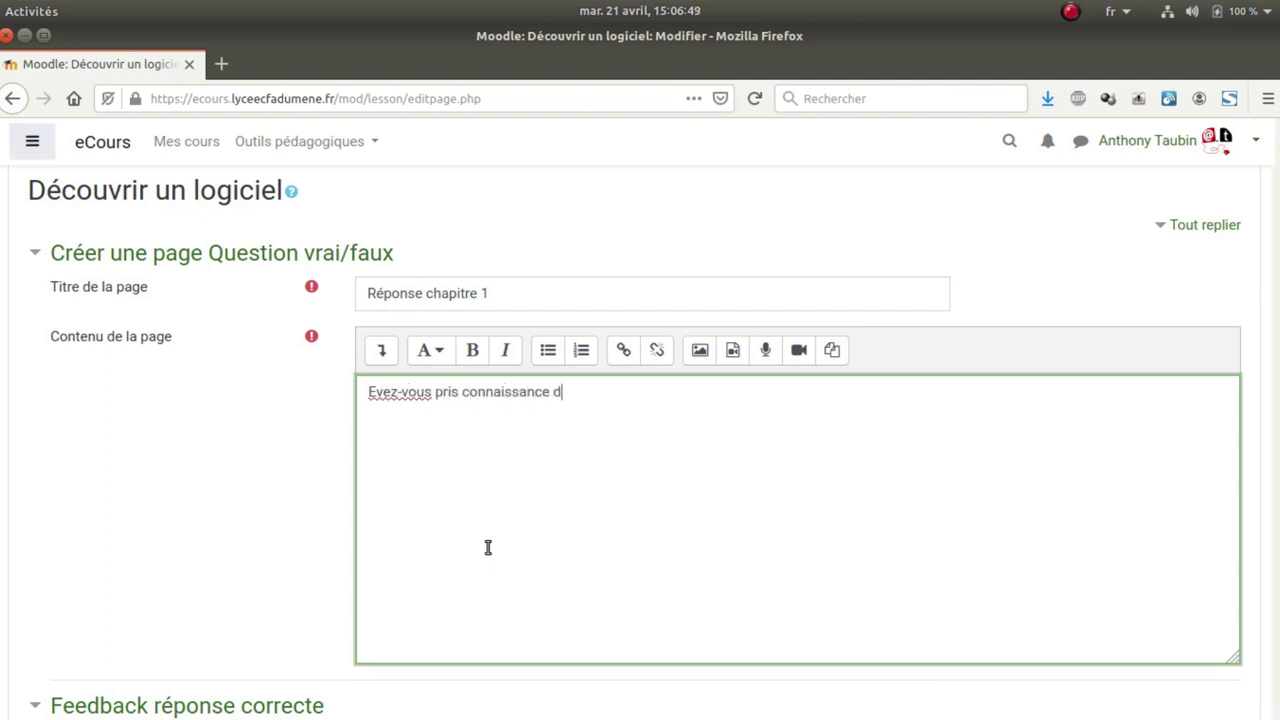
pyautogui.write('u chapitre 1 ?')
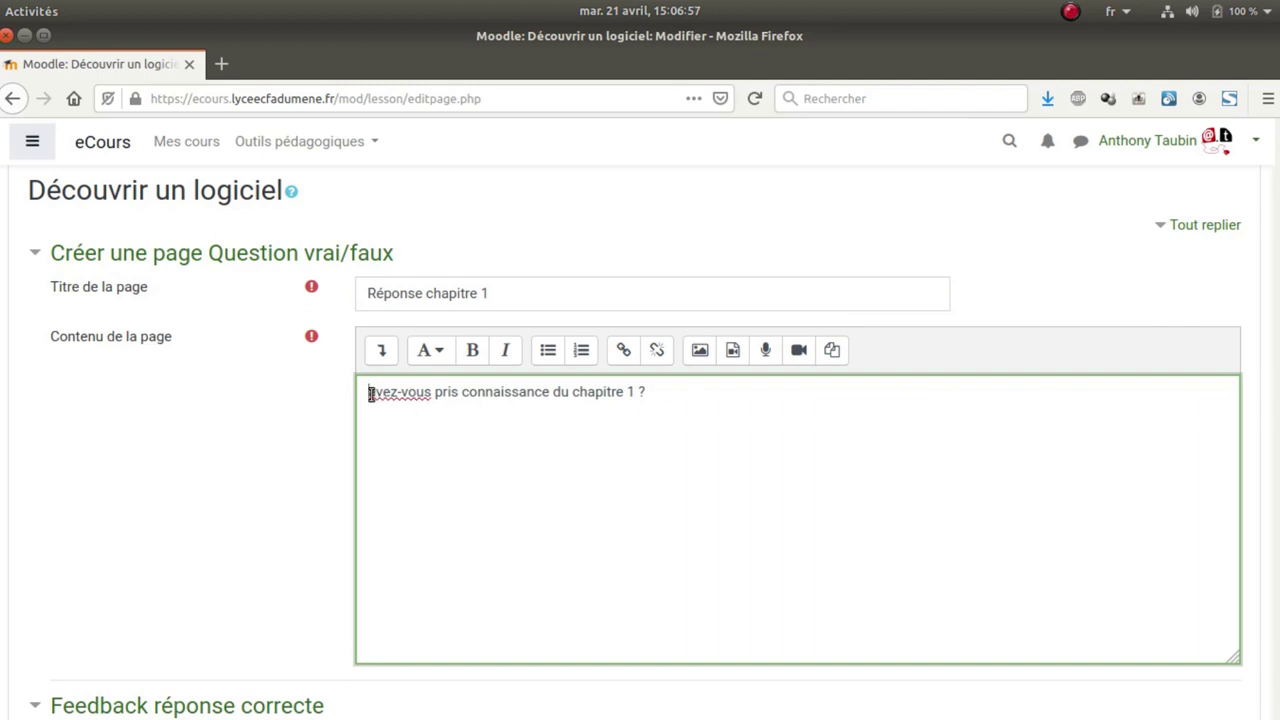
pyautogui.moveTo(369, 393); pyautogui.dragTo(374, 394)
pyautogui.write('A')
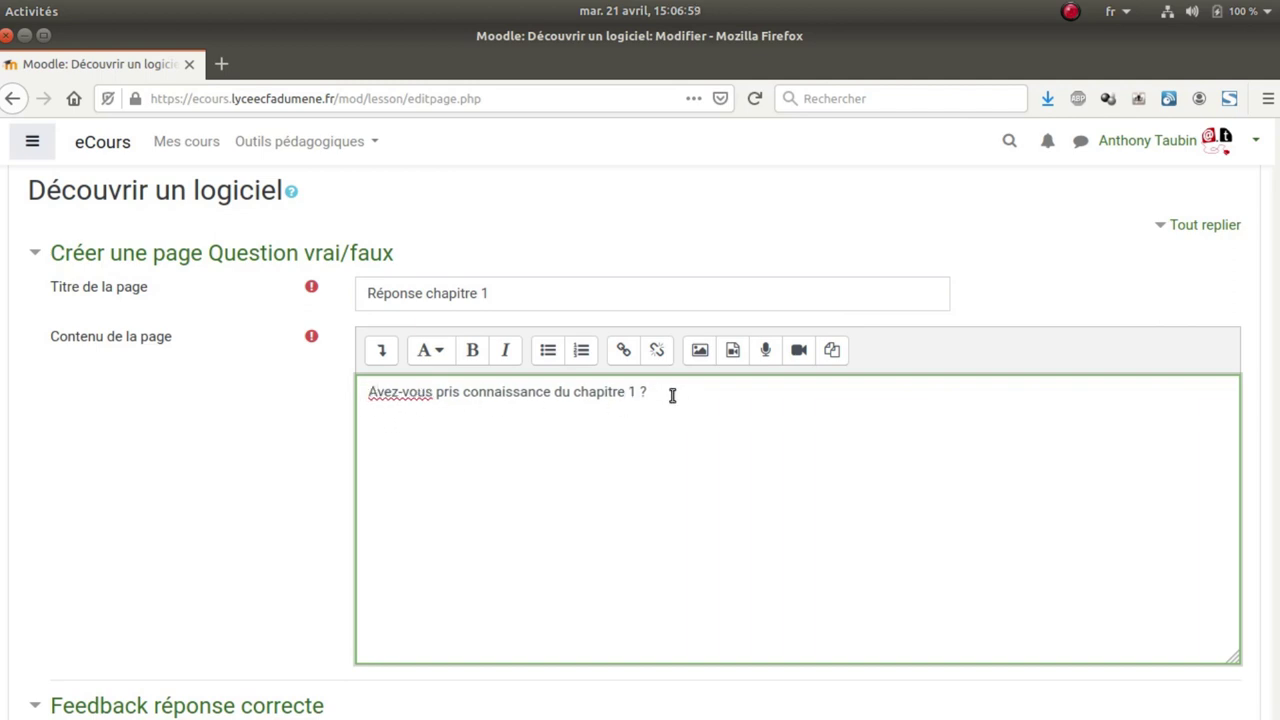
# Set the correct answer of the true/false question to "Vrai".
pyautogui.scroll(-4, 680, 388)
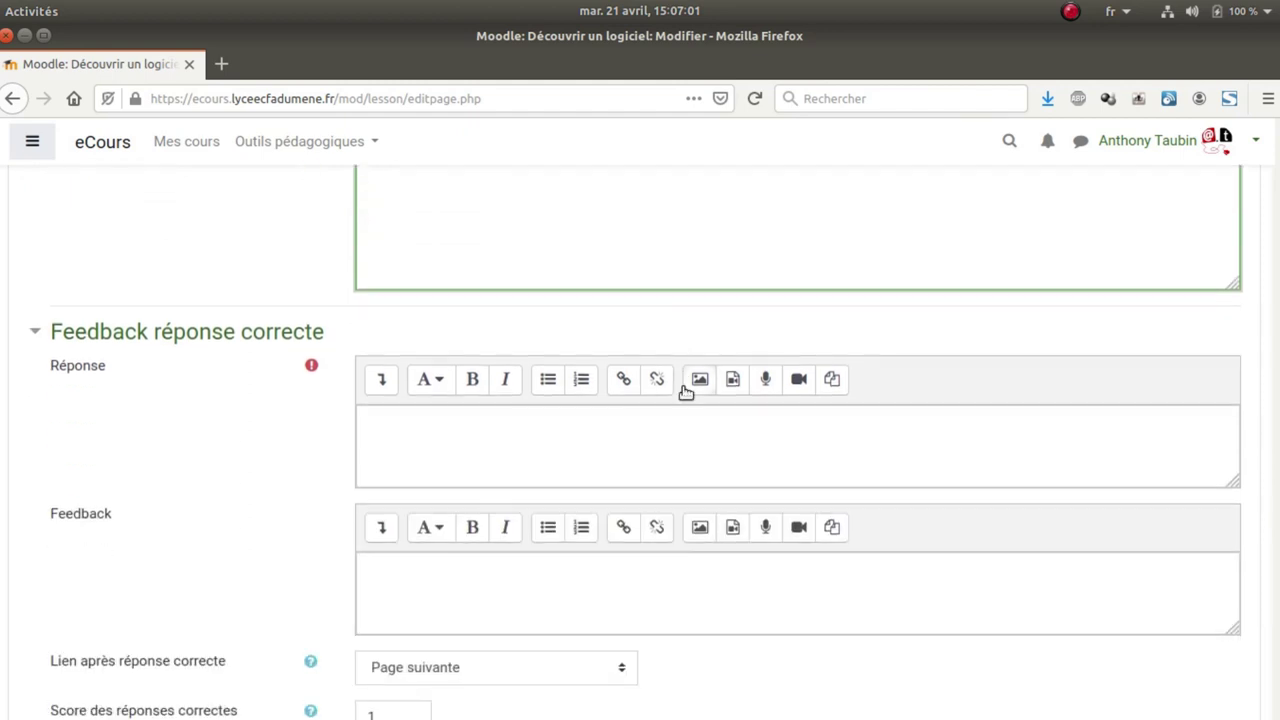
pyautogui.click(520, 430)
pyautogui.write('Vrai')
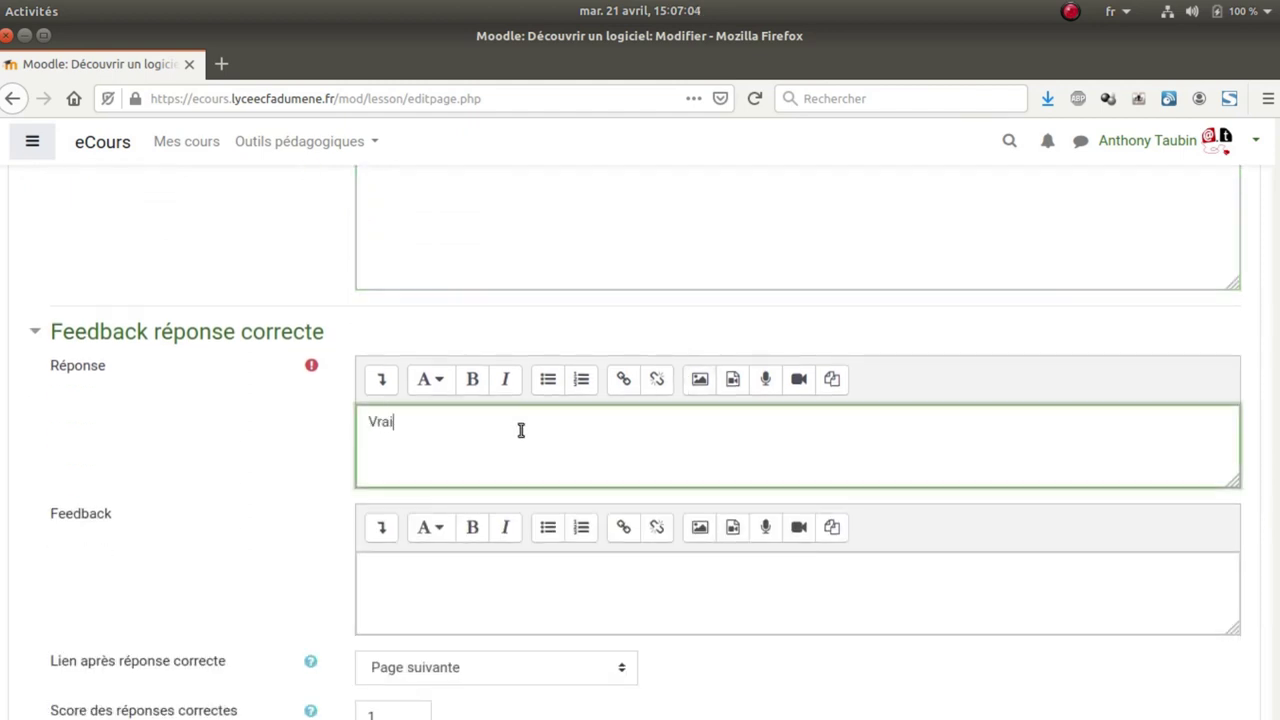
# Set the wrong answer to "Faux", link it back to "Chapitre 1" and save the question page.
pyautogui.scroll(-3, 520, 430)
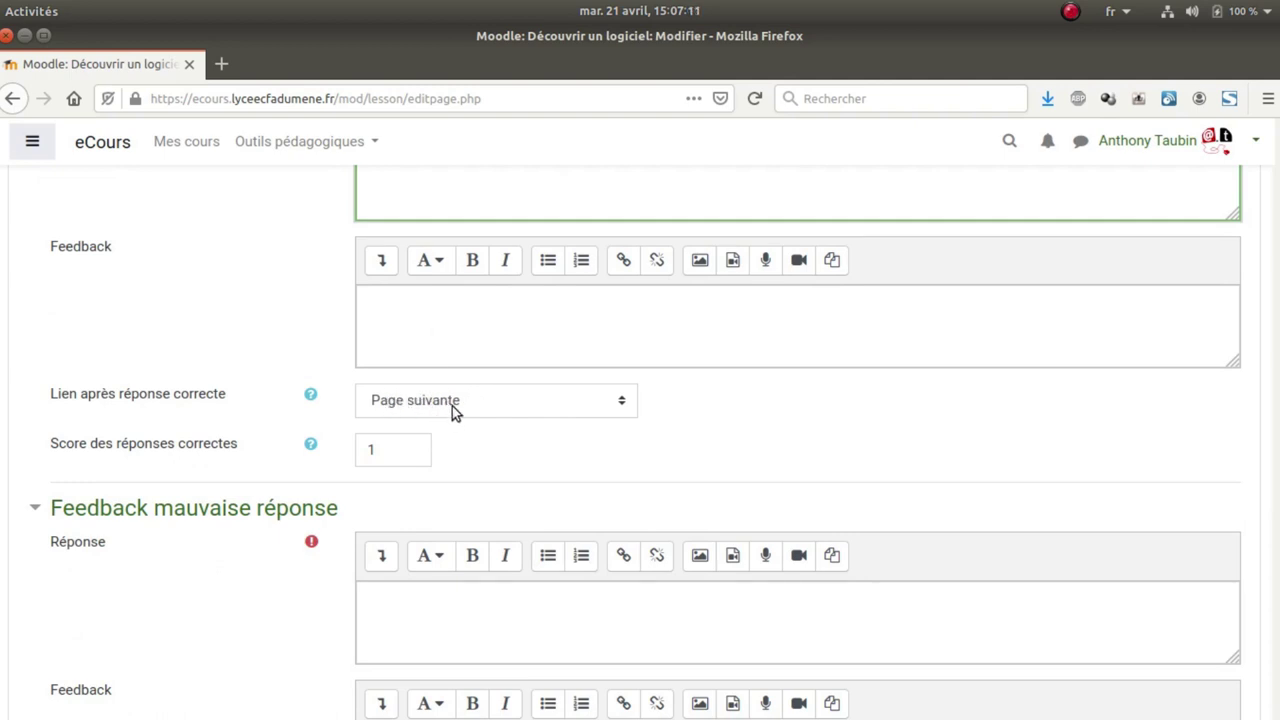
pyautogui.scroll(-5, 469, 403)
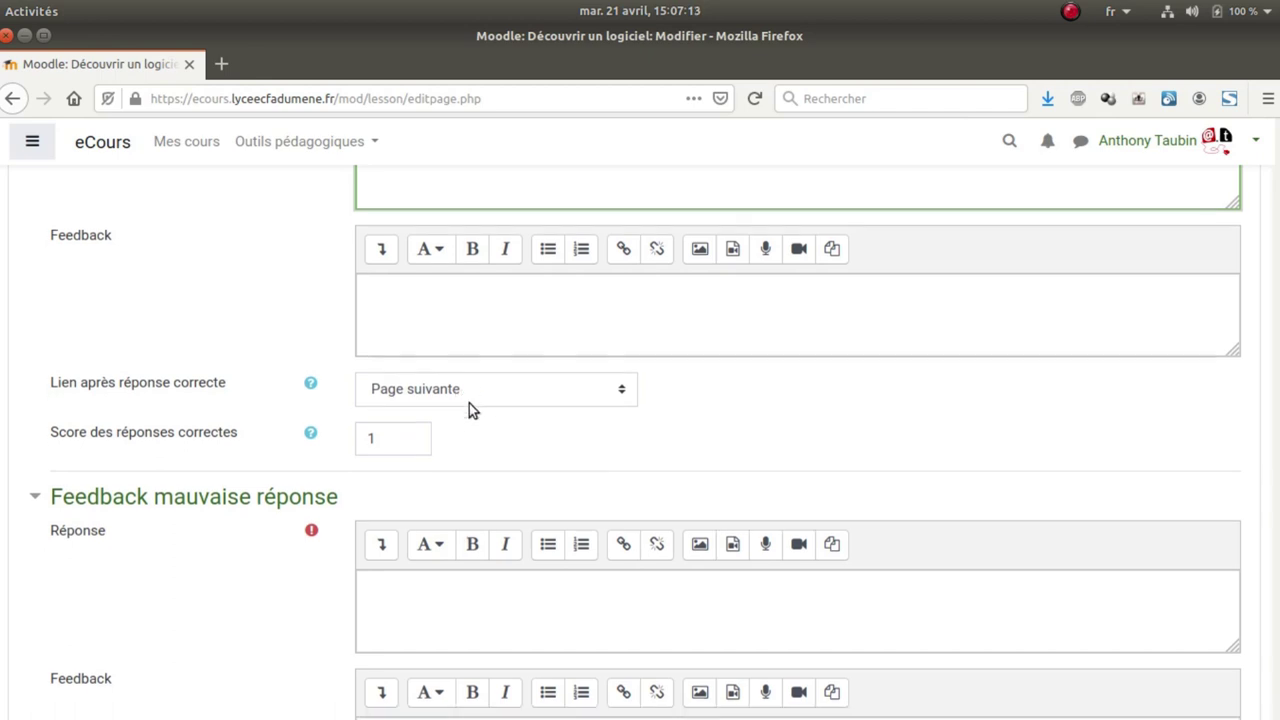
pyautogui.click(433, 303)
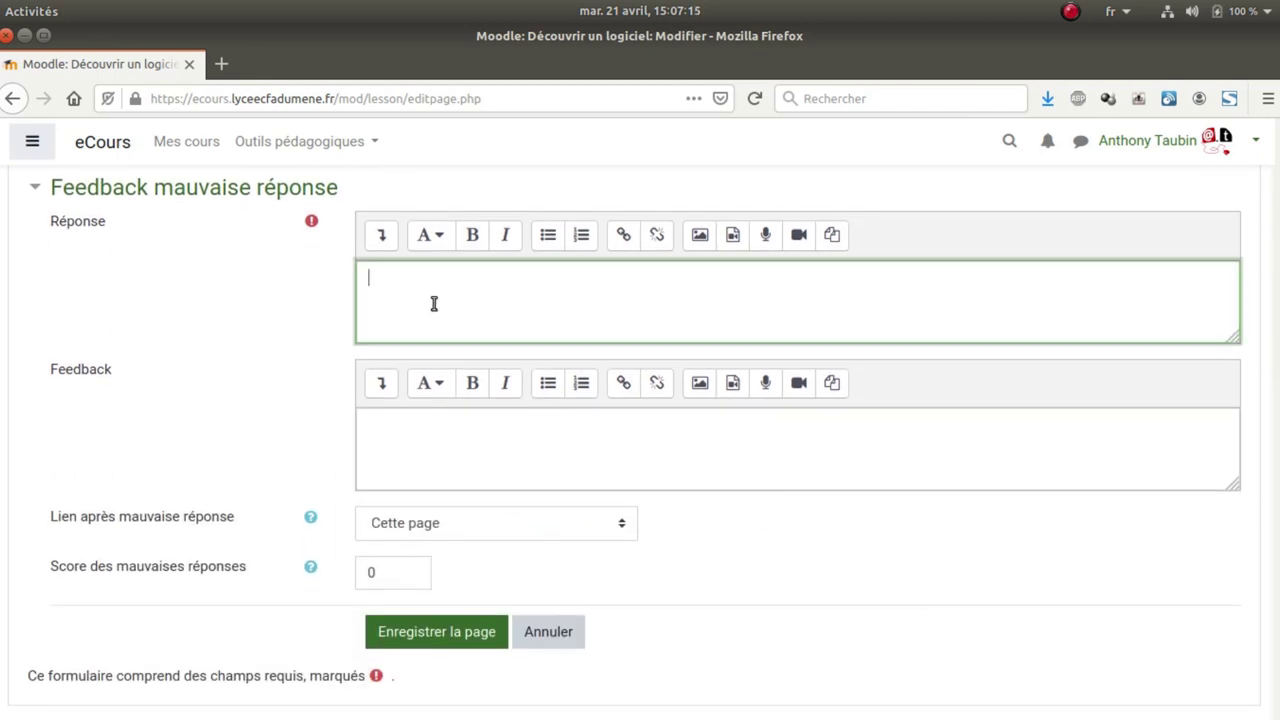
pyautogui.write('Faux')
pyautogui.click(501, 518)
pyautogui.click(465, 692)
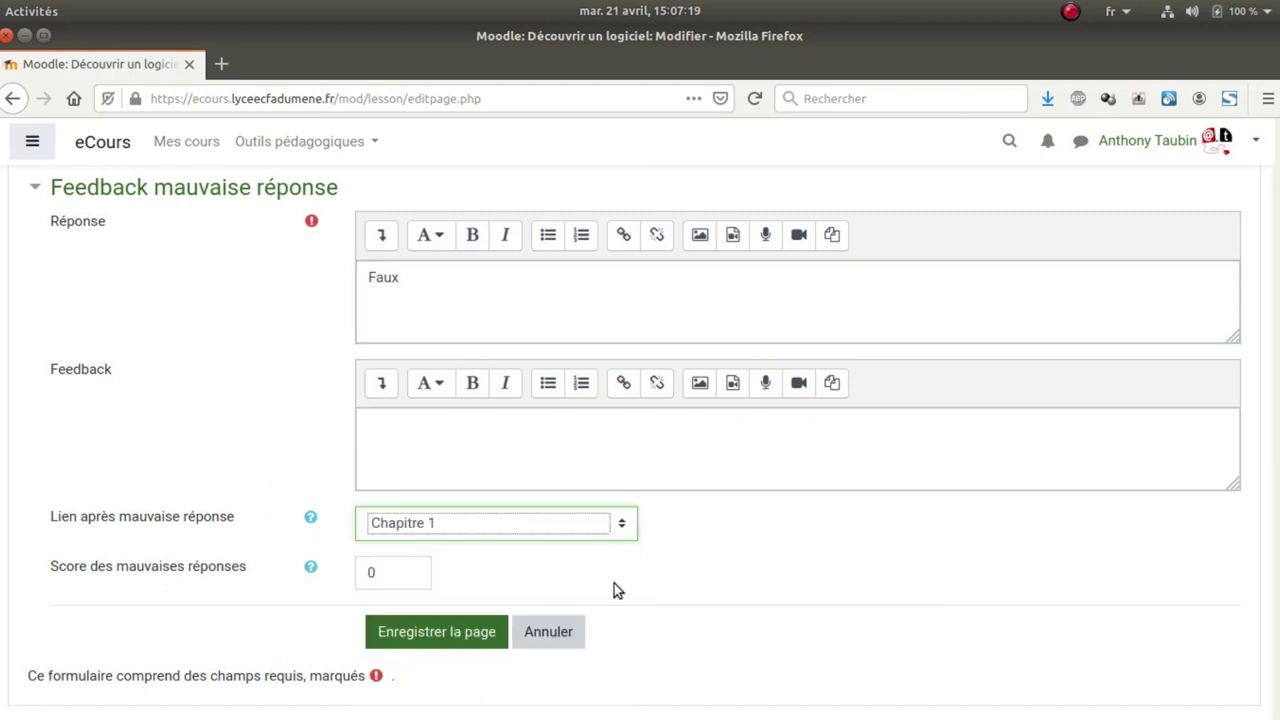
pyautogui.click(752, 545)
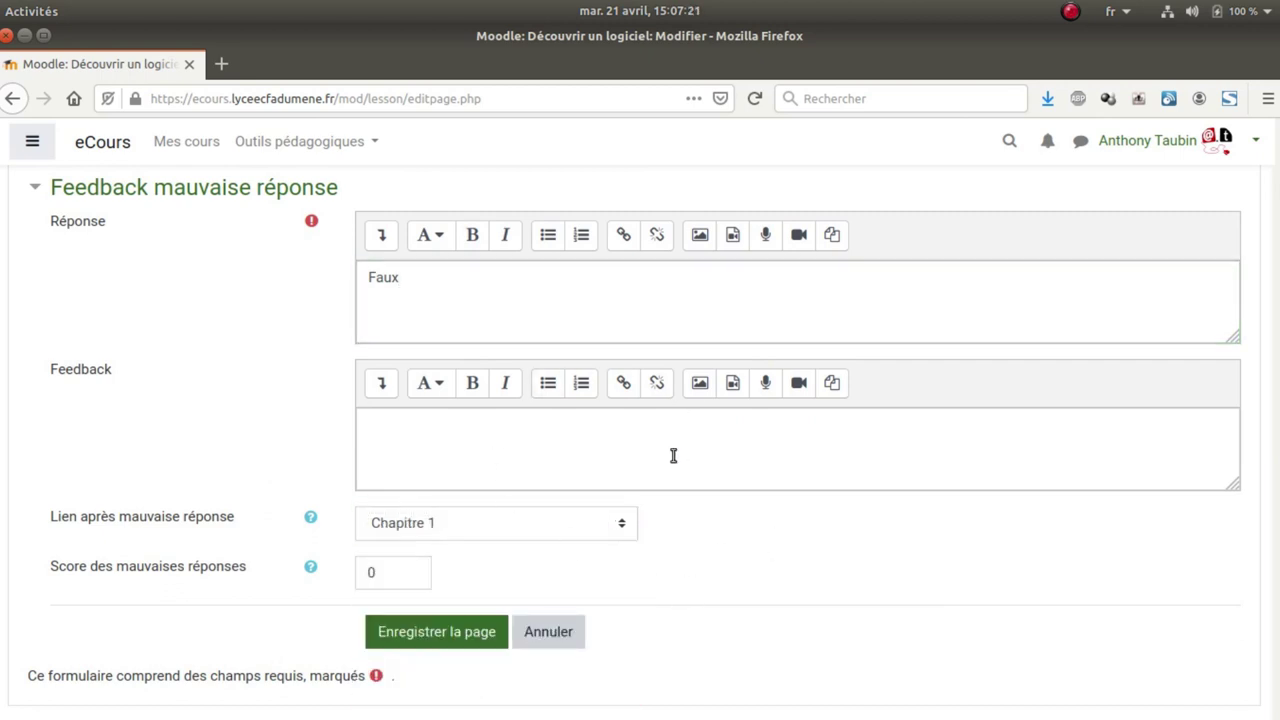
pyautogui.click(446, 636)
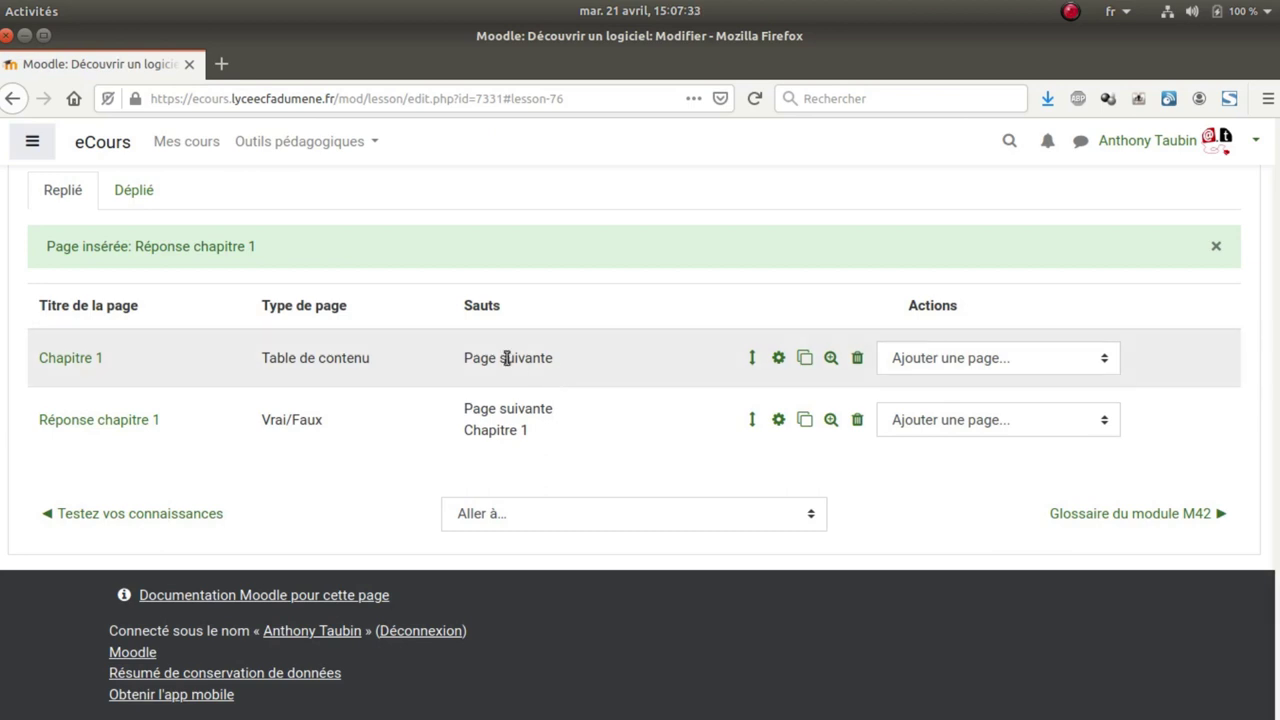
# Edit the Chapitre 1 page so its Contenu 1 goes to "Réponse chapitre 1", and save it.
pyautogui.click(779, 358)
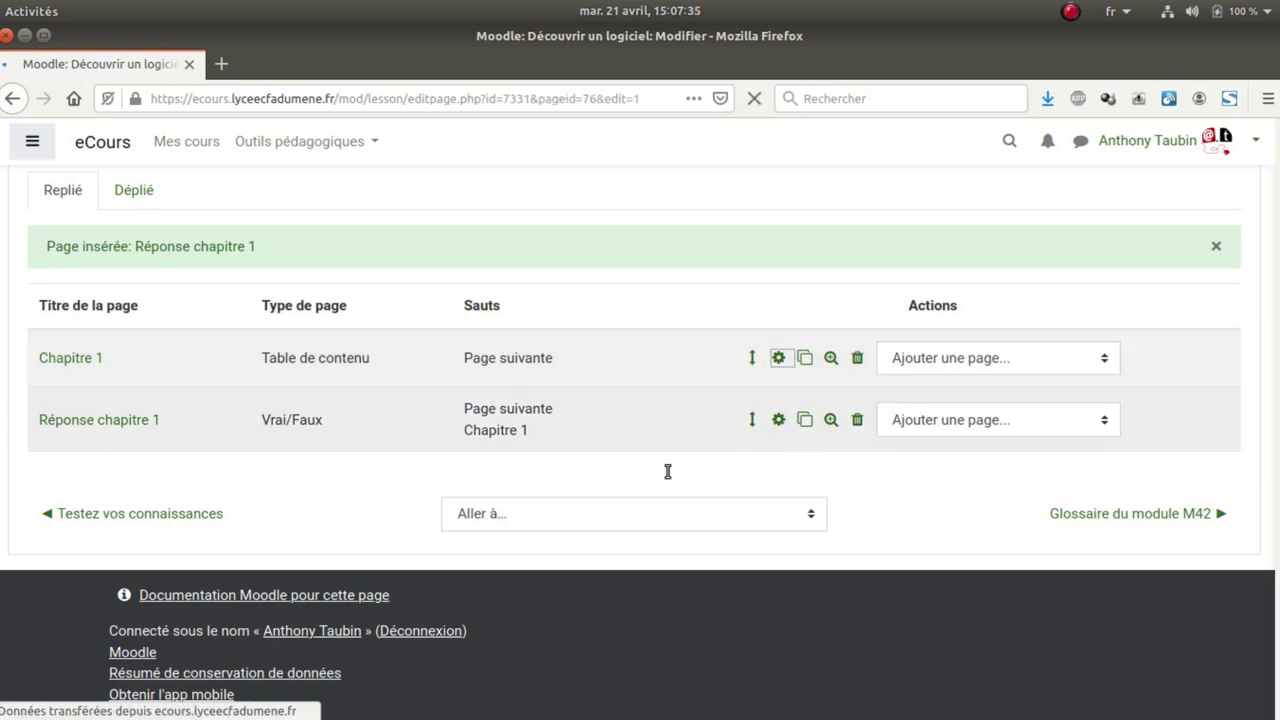
pyautogui.scroll(-10, 171, 549)
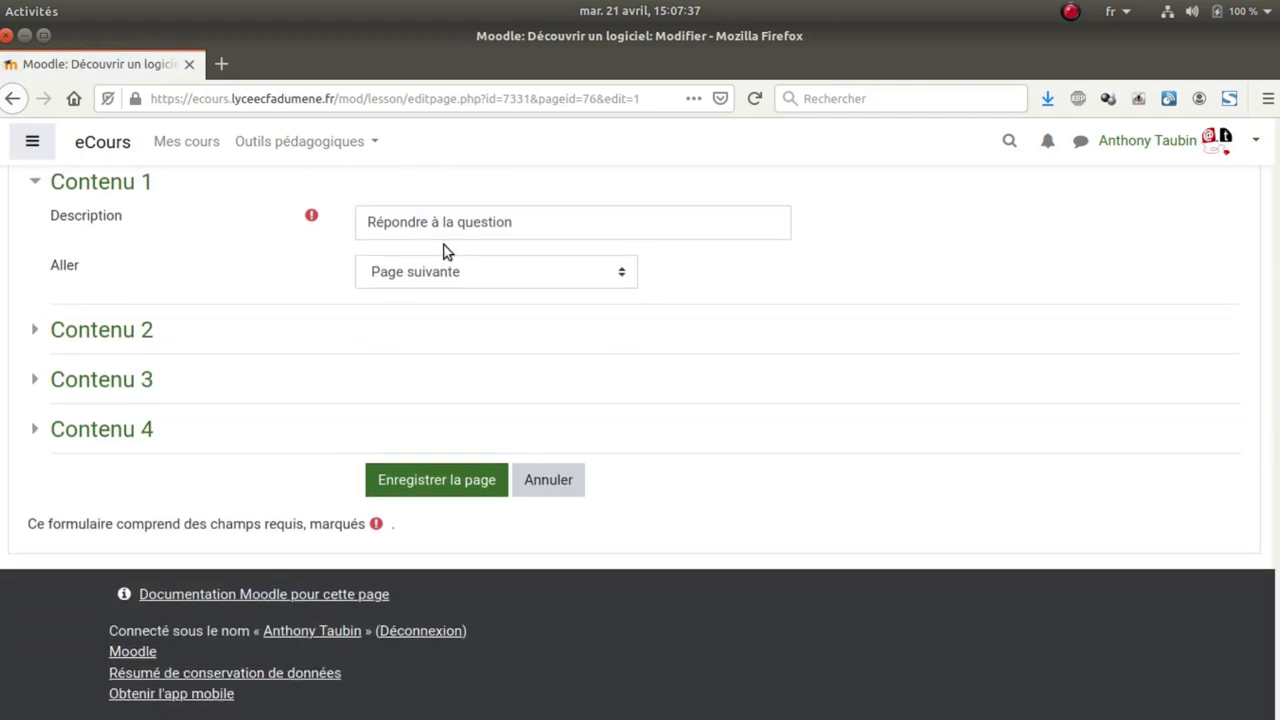
pyautogui.click(440, 268)
pyautogui.click(466, 490)
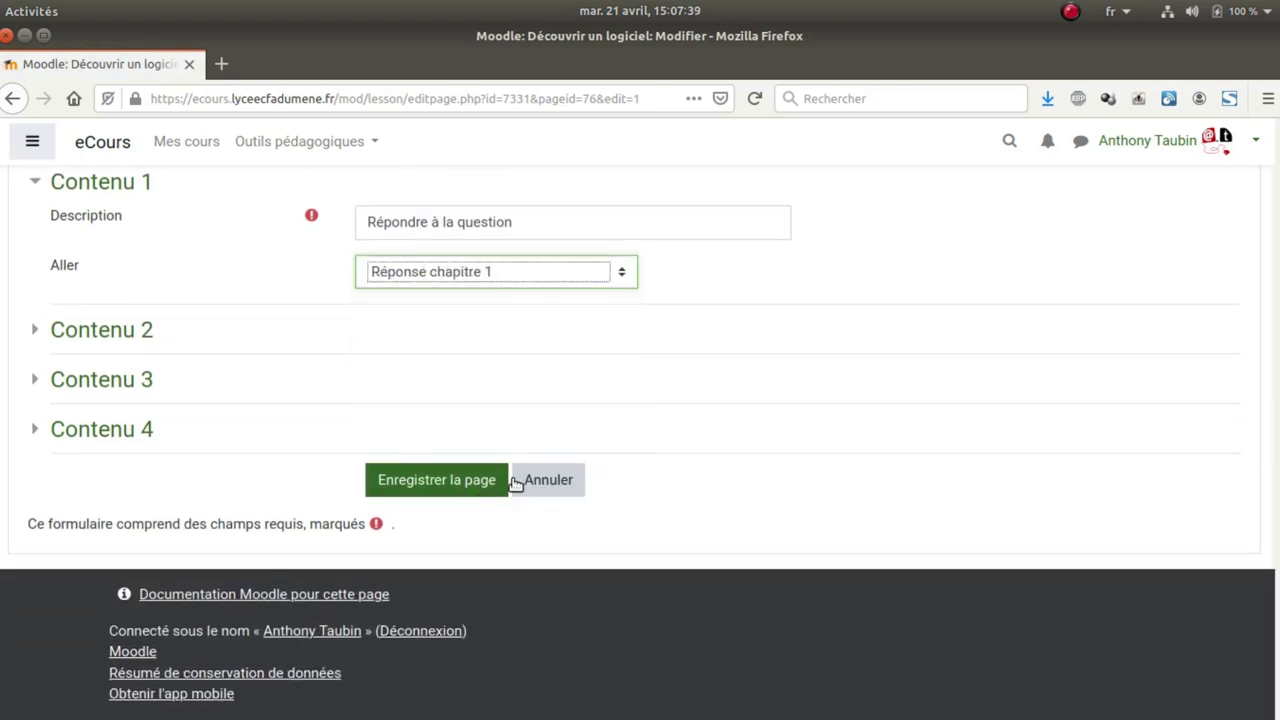
pyautogui.click(743, 277)
pyautogui.click(486, 489)
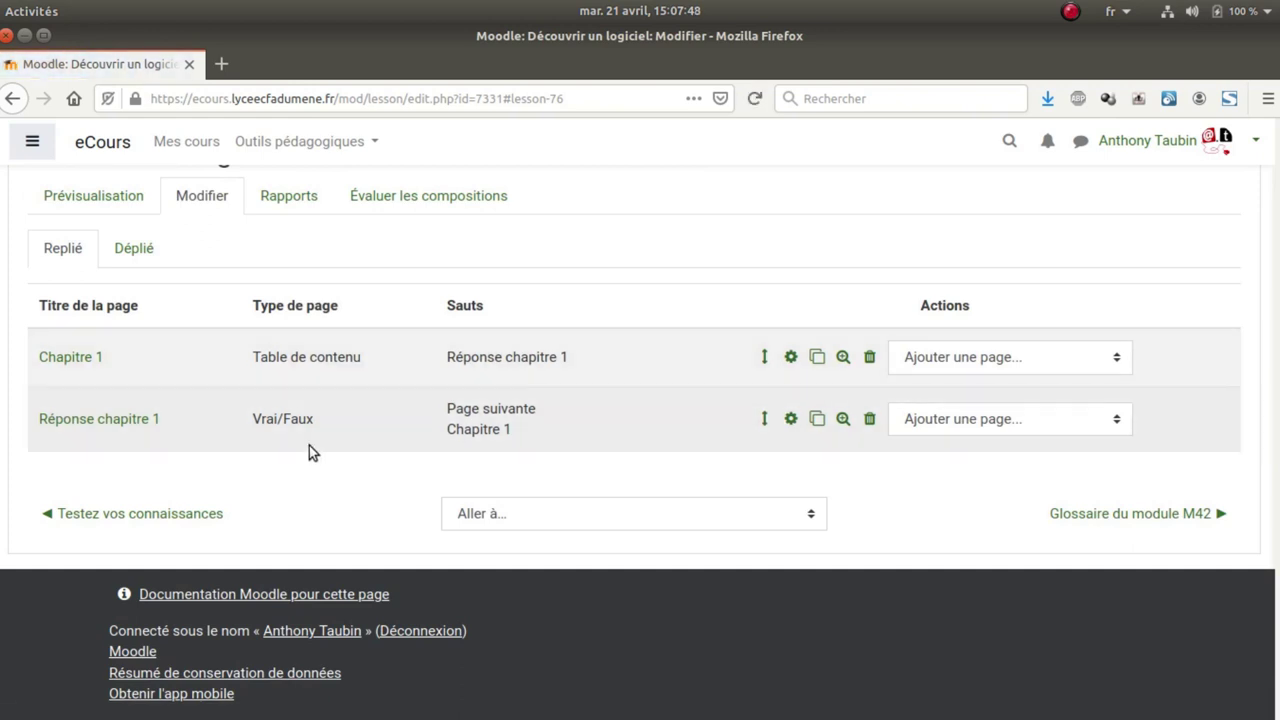
# Start a content page after "Réponse chapitre 1" and title it "Chapitre 2".
pyautogui.click(992, 428)
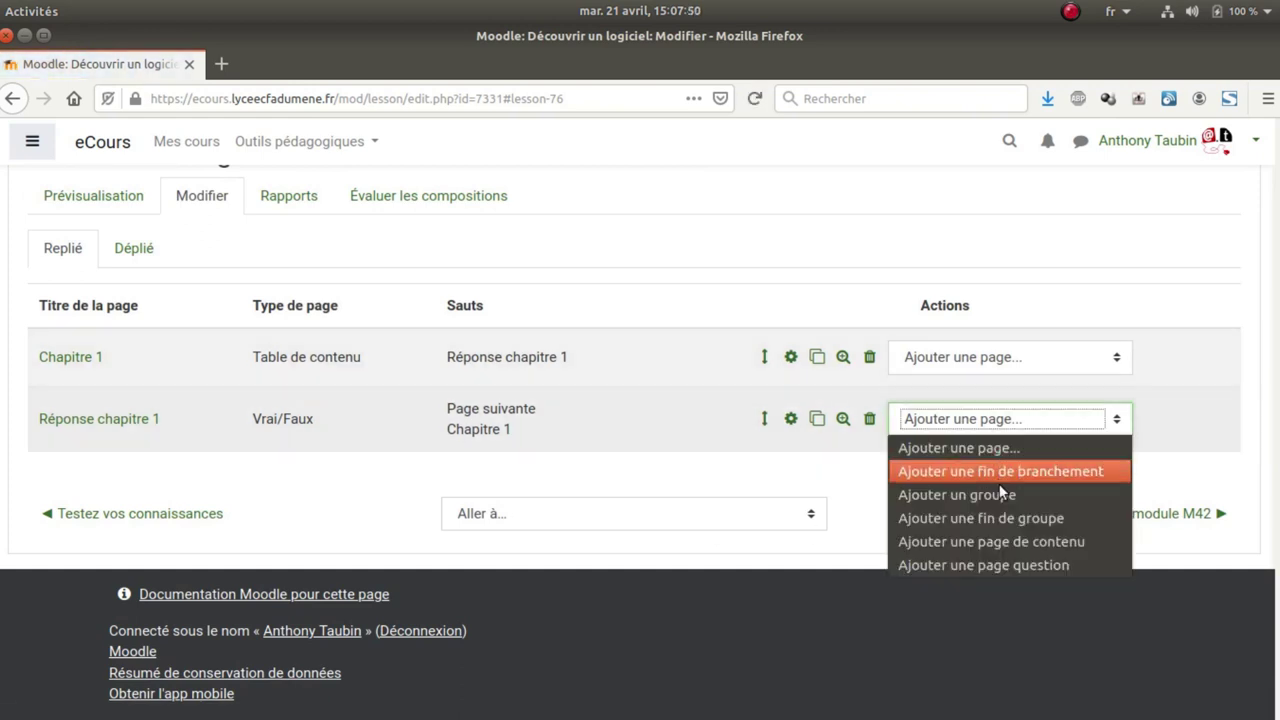
pyautogui.click(1015, 543)
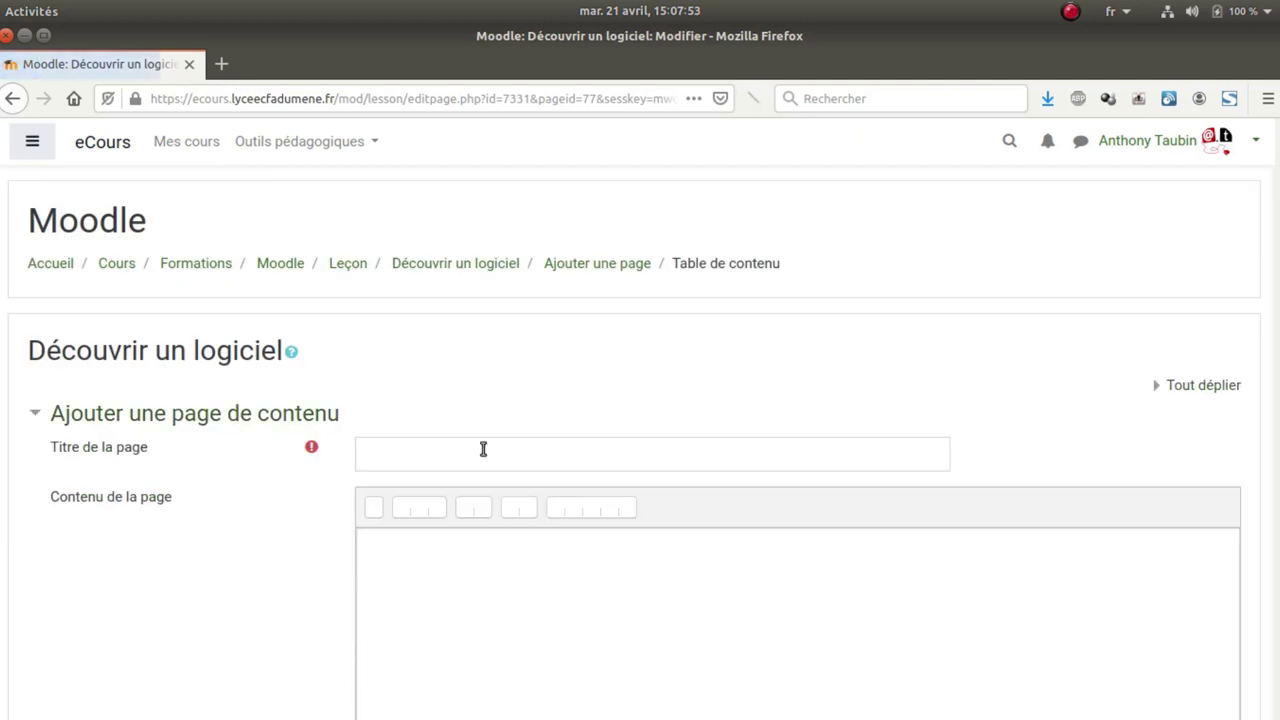
pyautogui.click(483, 450)
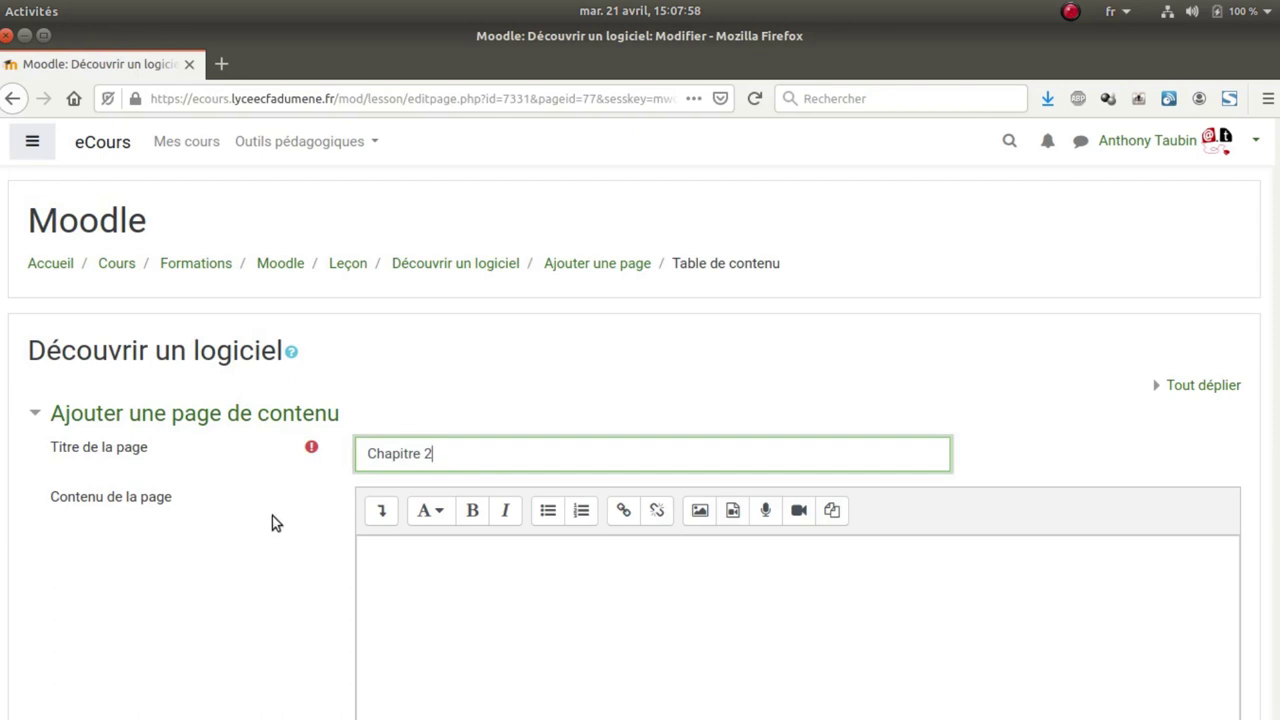
# Enter "Contenu du chapitre 2" as the page content of Chapitre 2.
pyautogui.scroll(-3, 272, 515)
pyautogui.click(420, 430)
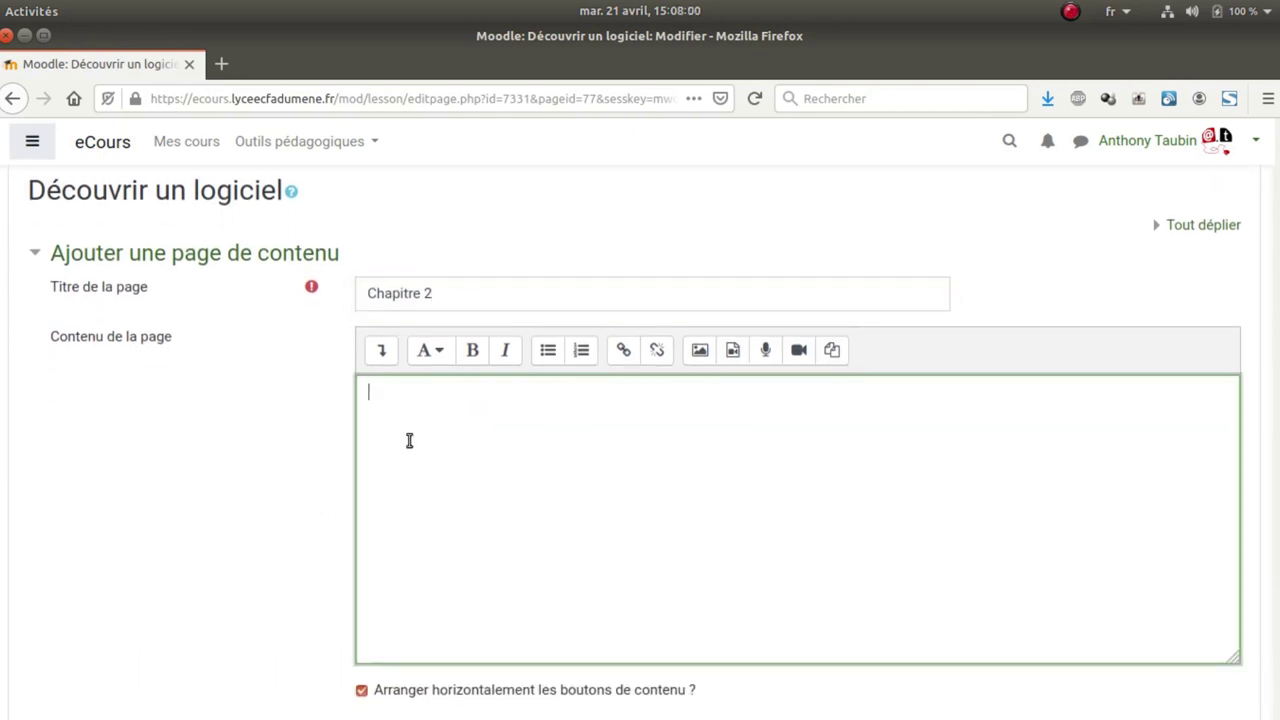
pyautogui.write('Contenu du cjhapitre 2')
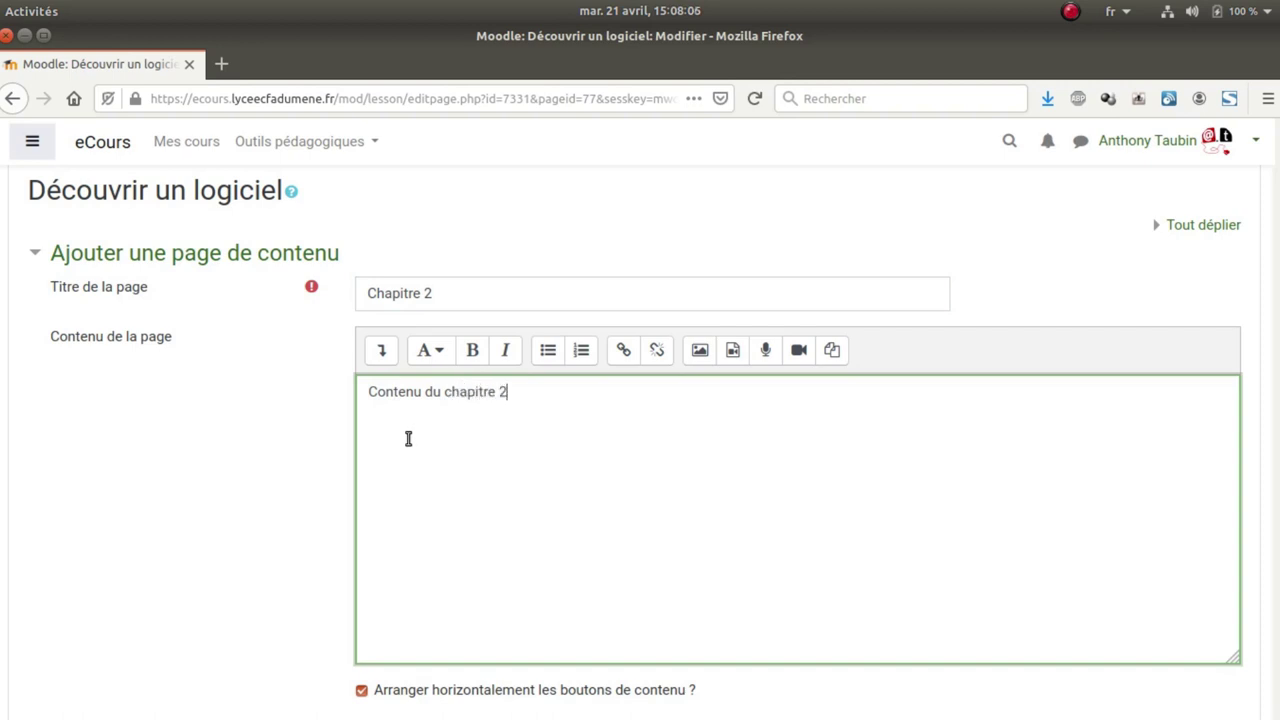
# Set Contenu 1 to jump to "Fin de la leçon", describe it as "Fin de la leçon", and save the Chapitre 2 page.
pyautogui.scroll(-8, 310, 400)
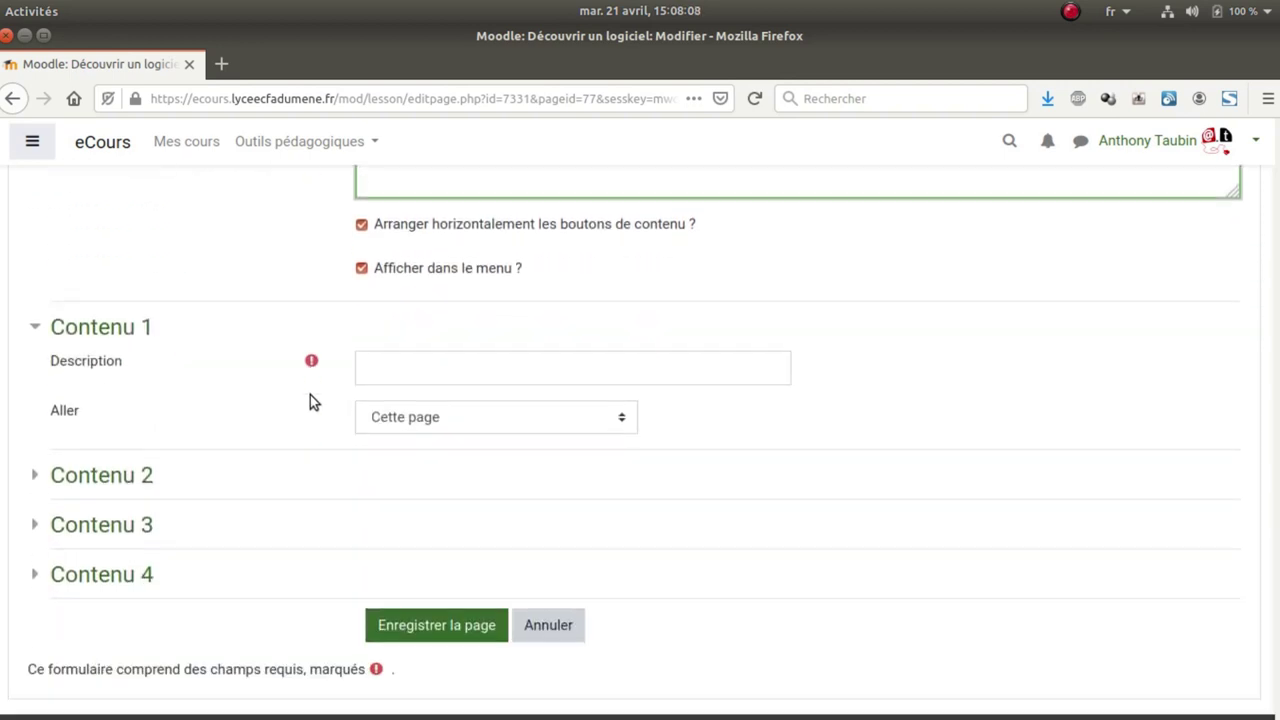
pyautogui.click(443, 352)
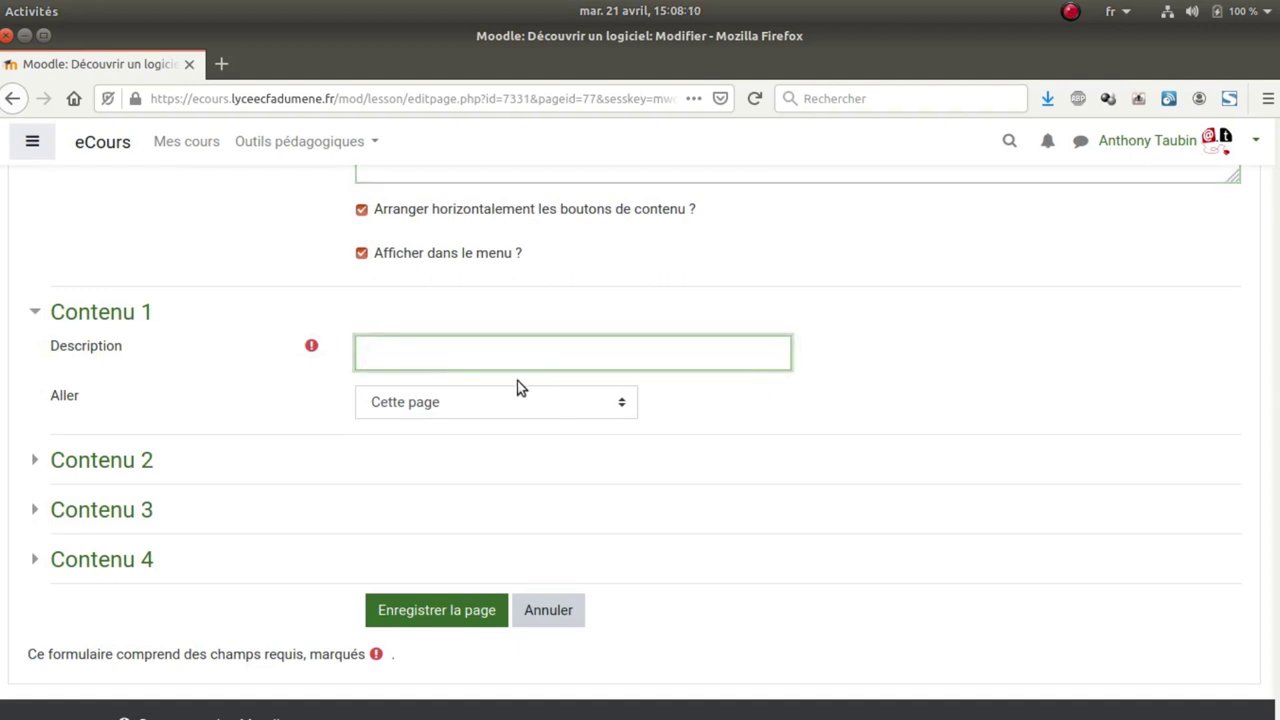
pyautogui.click(490, 400)
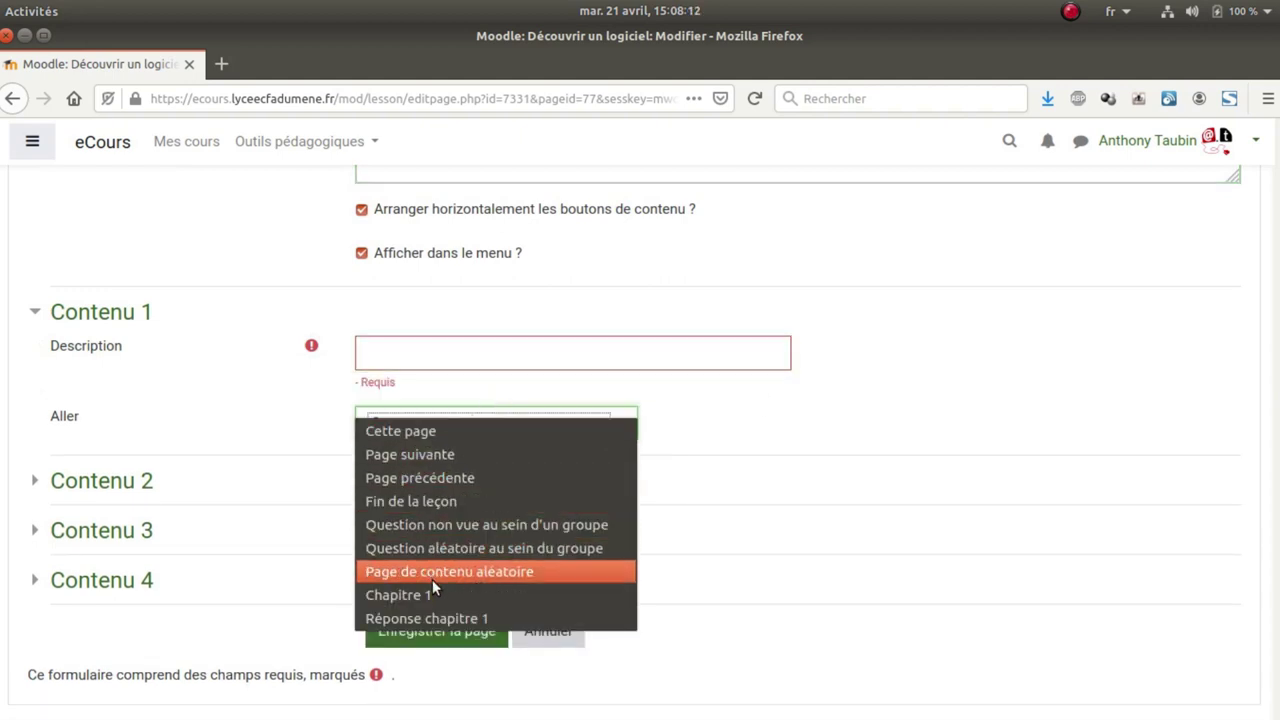
pyautogui.click(446, 501)
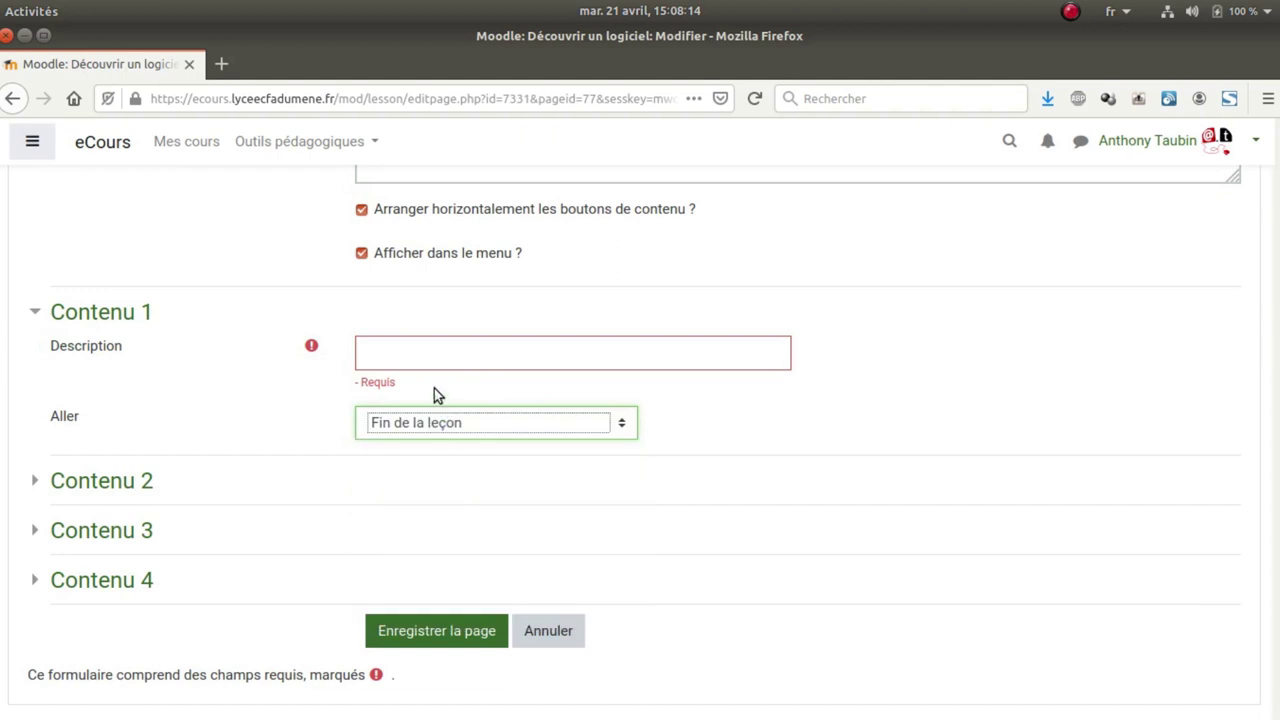
pyautogui.click(423, 351)
pyautogui.write('Fin de')
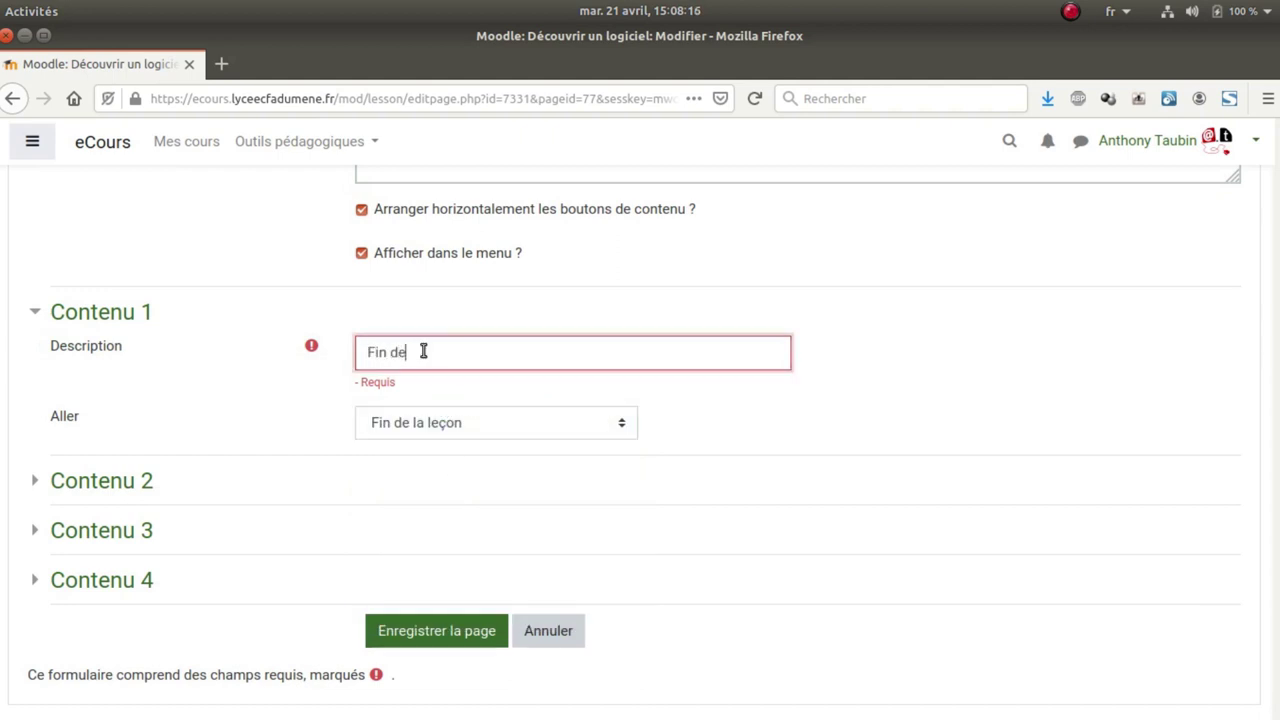
pyautogui.write(' la leçon')
pyautogui.click(429, 626)
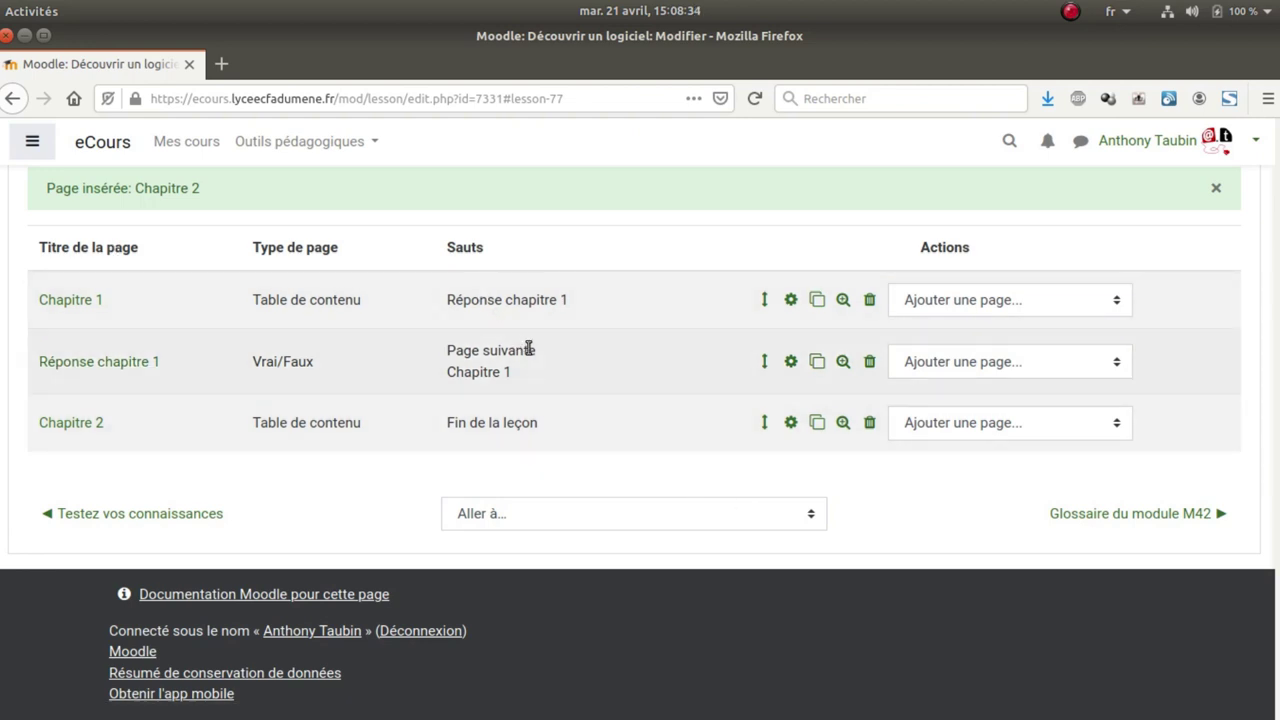
# Preview the lesson from Chapitre 1 and submit "Faux" to the chapter 1 question.
pyautogui.scroll(3, 480, 370)
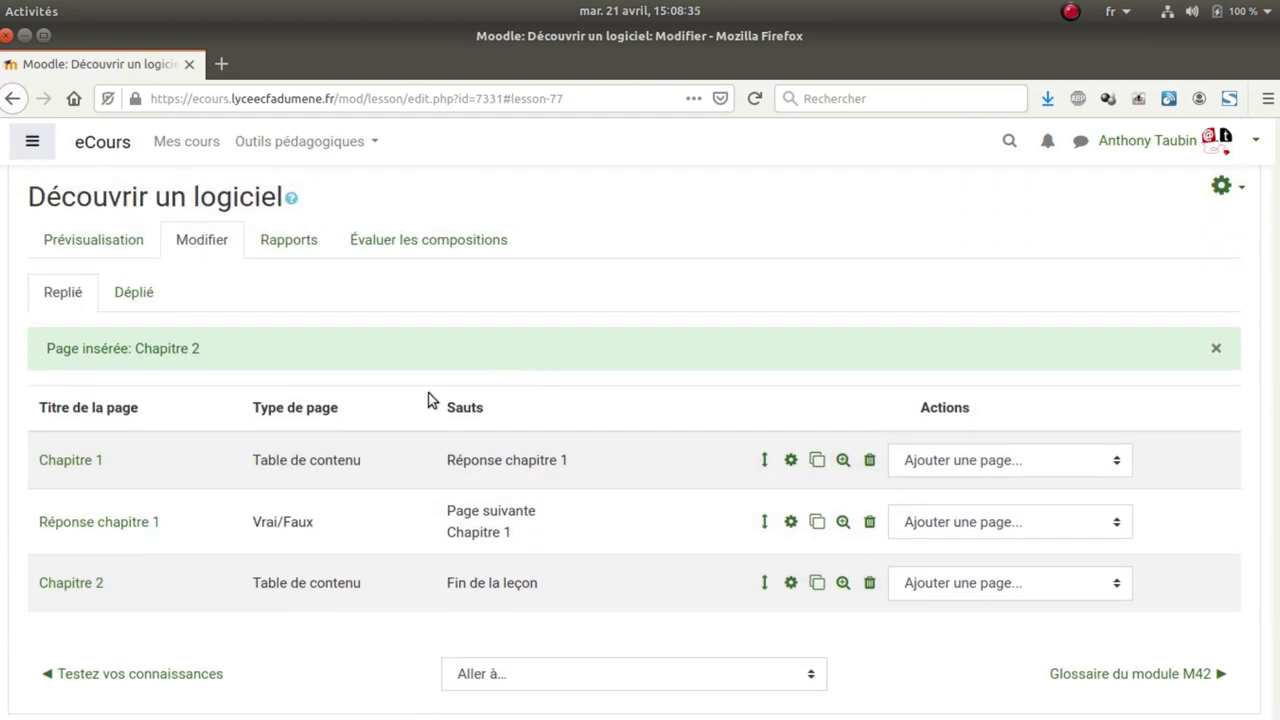
pyautogui.click(110, 243)
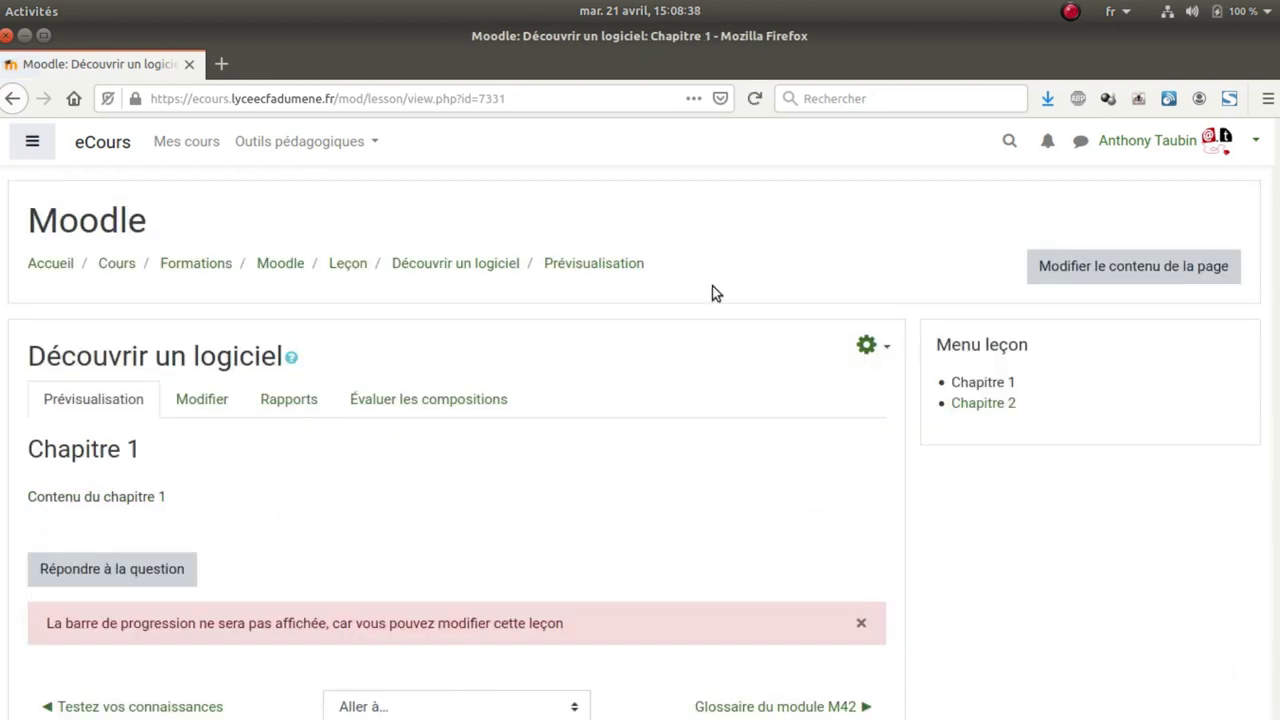
pyautogui.scroll(-3, 675, 428)
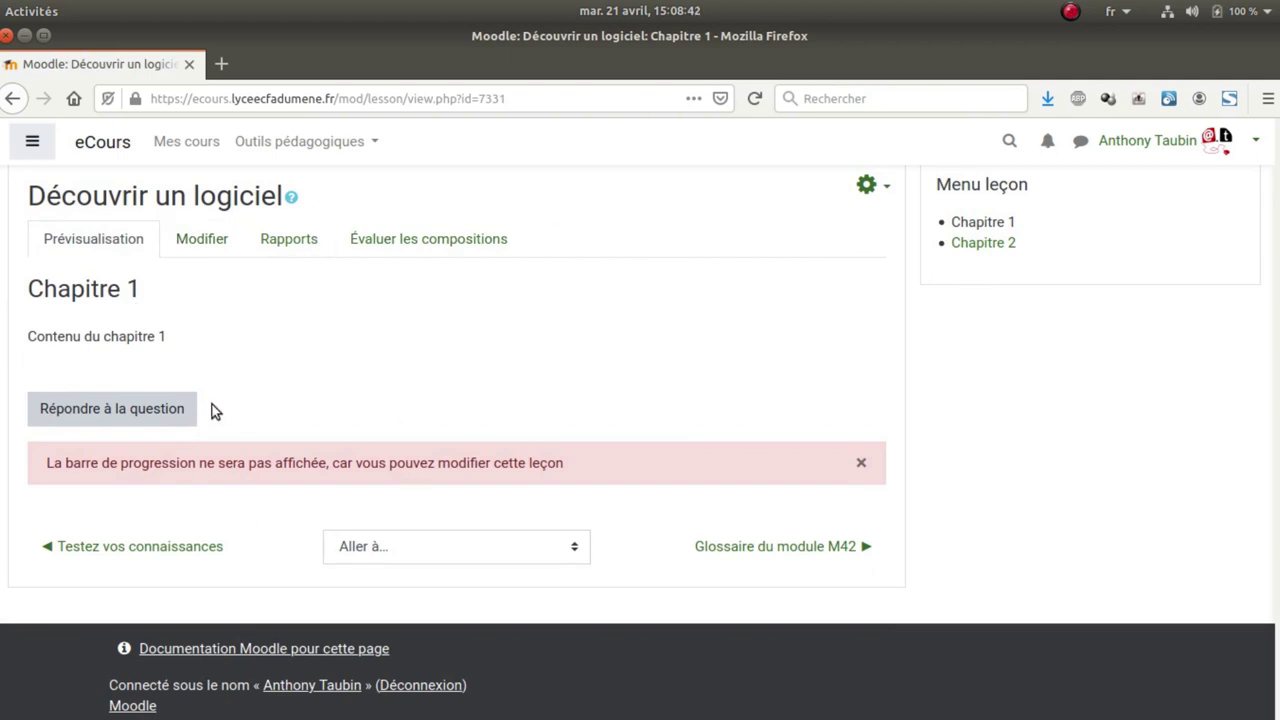
pyautogui.click(108, 410)
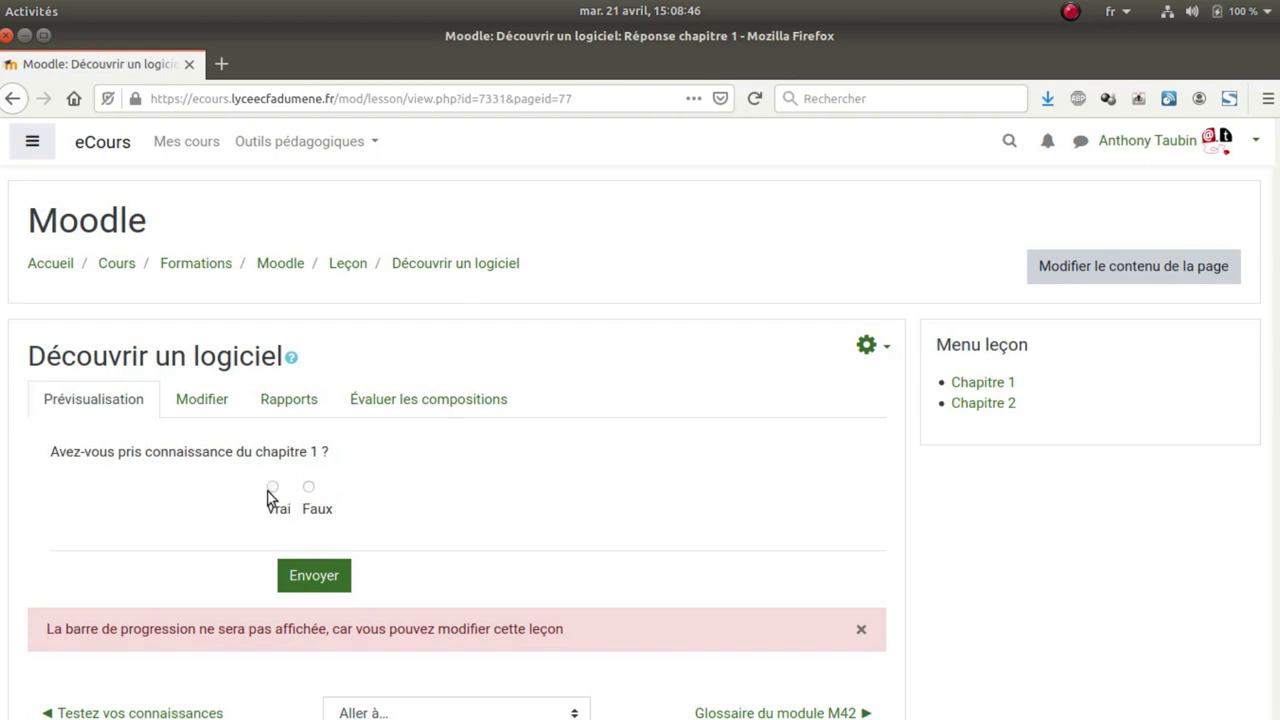
pyautogui.click(308, 487)
pyautogui.click(318, 578)
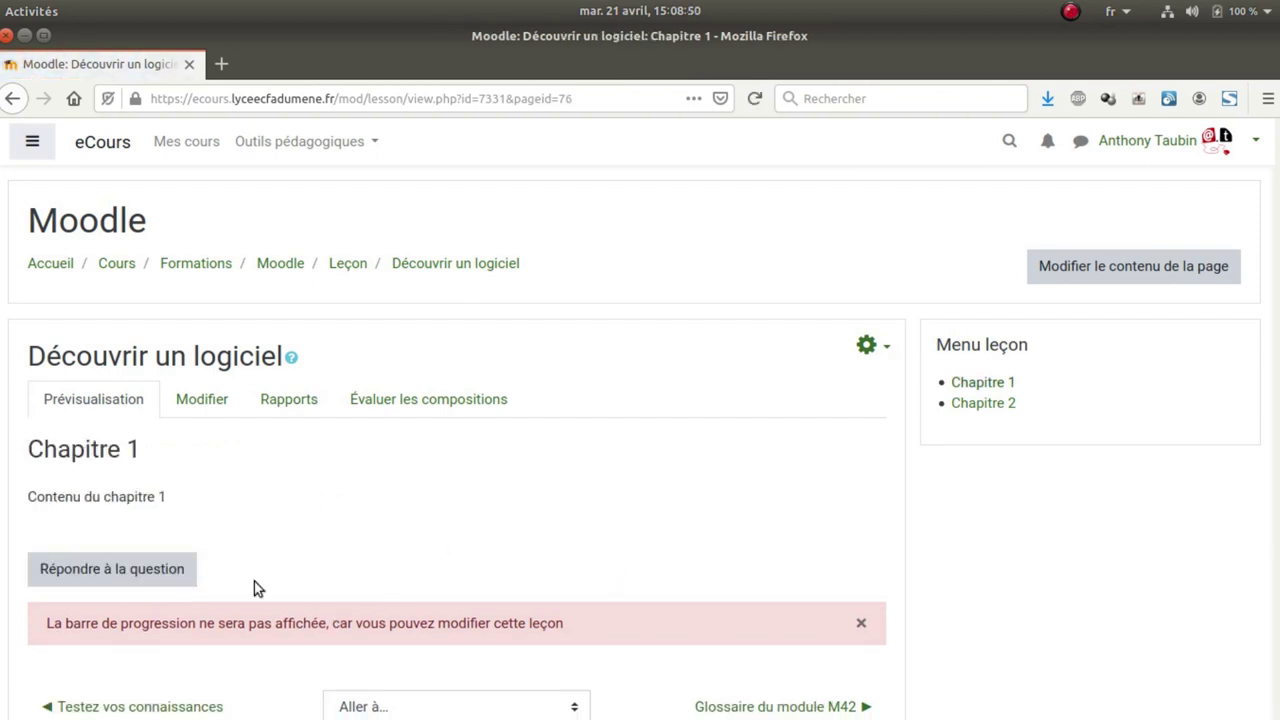
# Return to the chapter 1 question in the preview, submit "Vrai", and end the lesson from Chapitre 2.
pyautogui.click(164, 570)
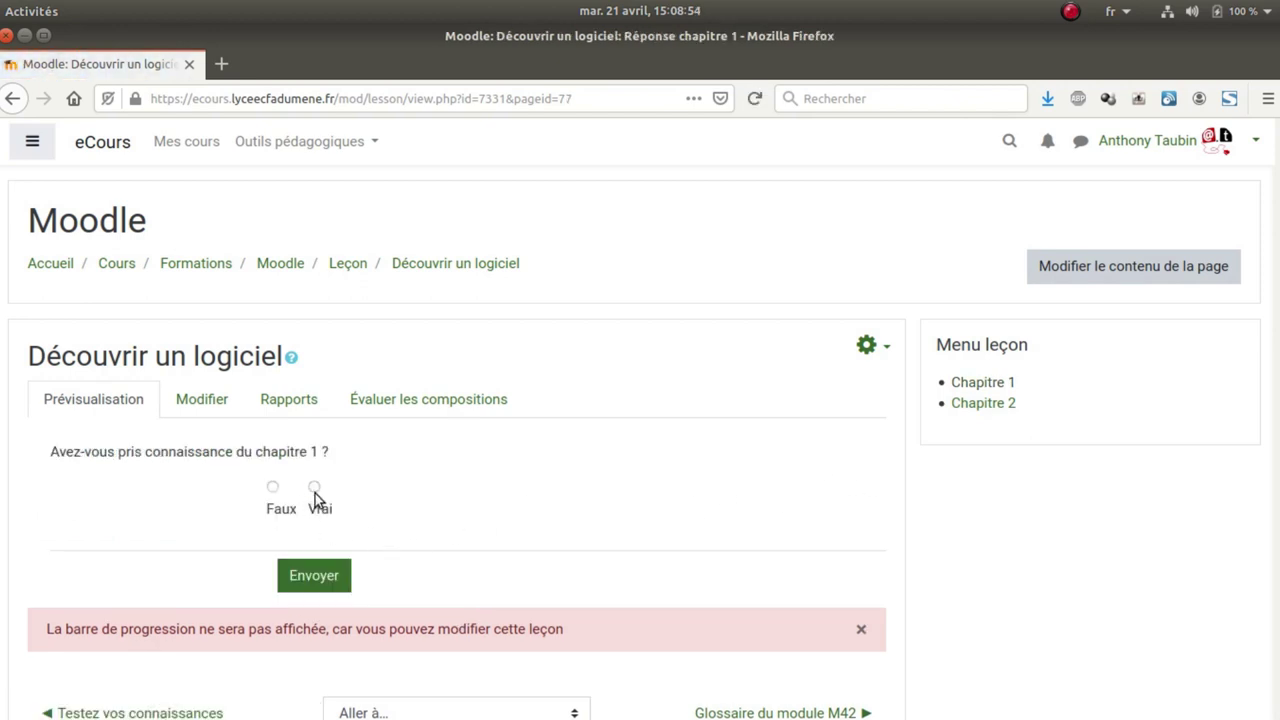
pyautogui.click(314, 488)
pyautogui.click(320, 575)
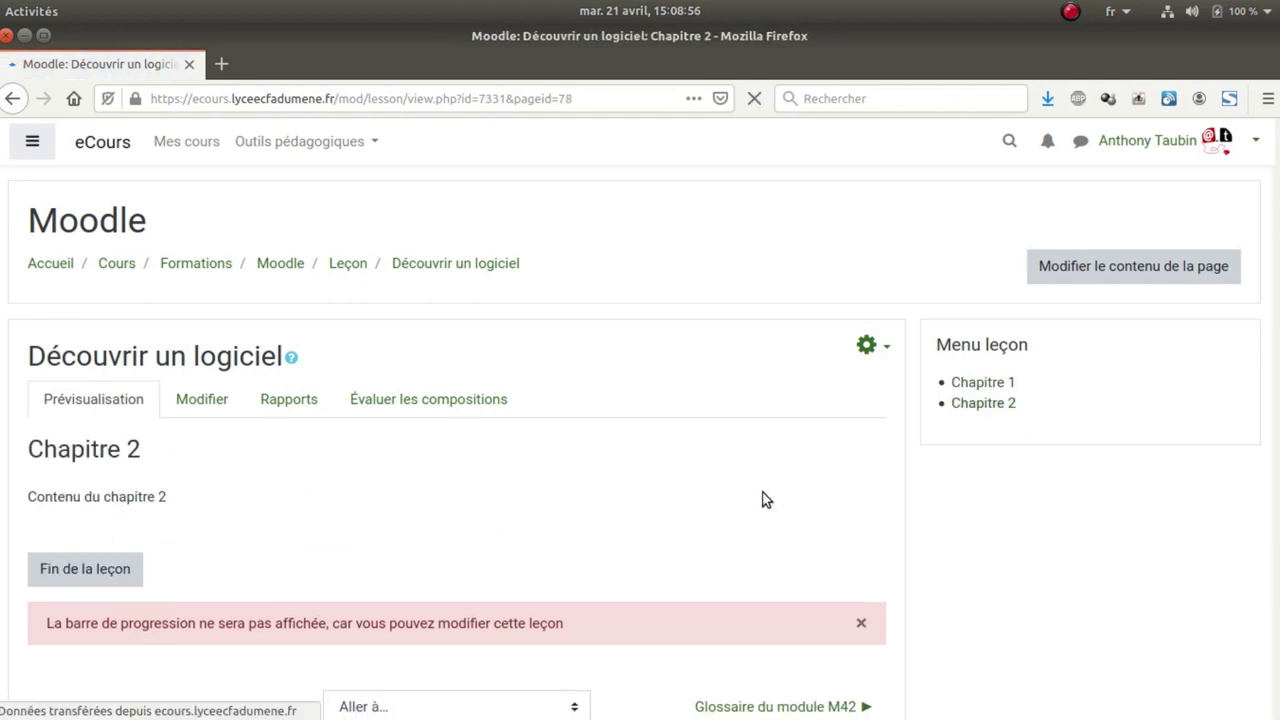
pyautogui.scroll(-3, 763, 500)
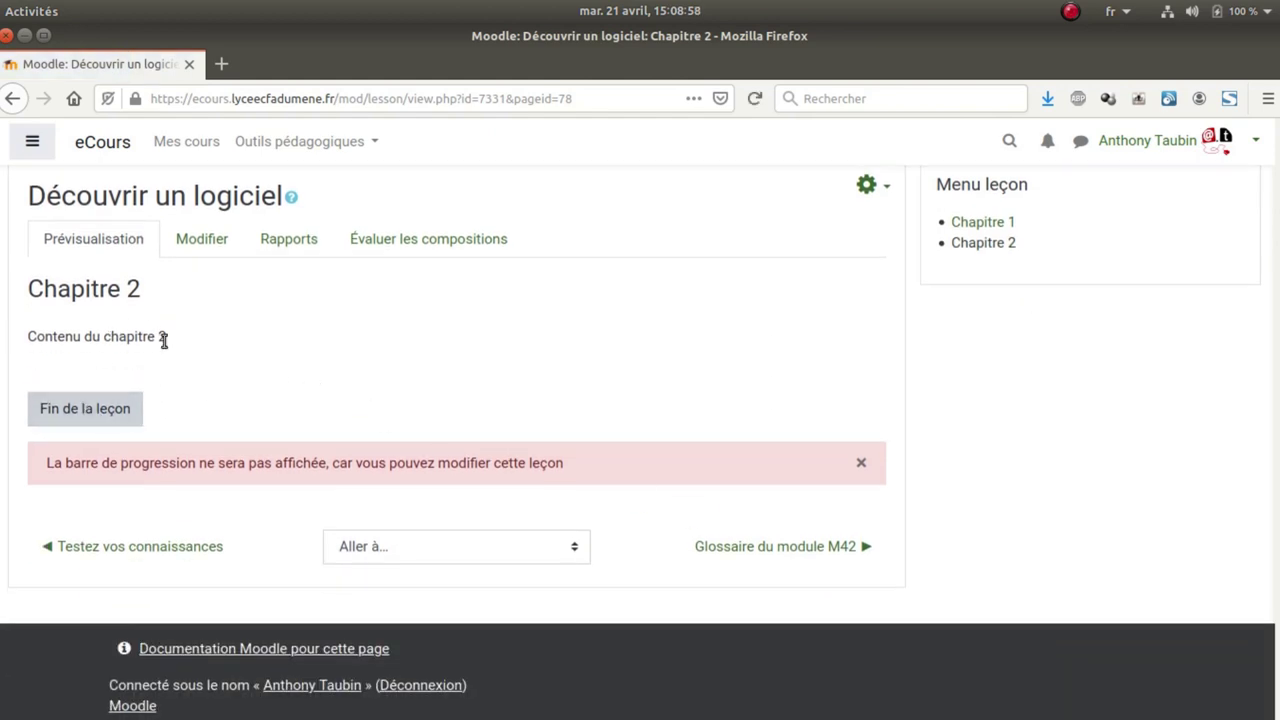
pyautogui.click(82, 410)
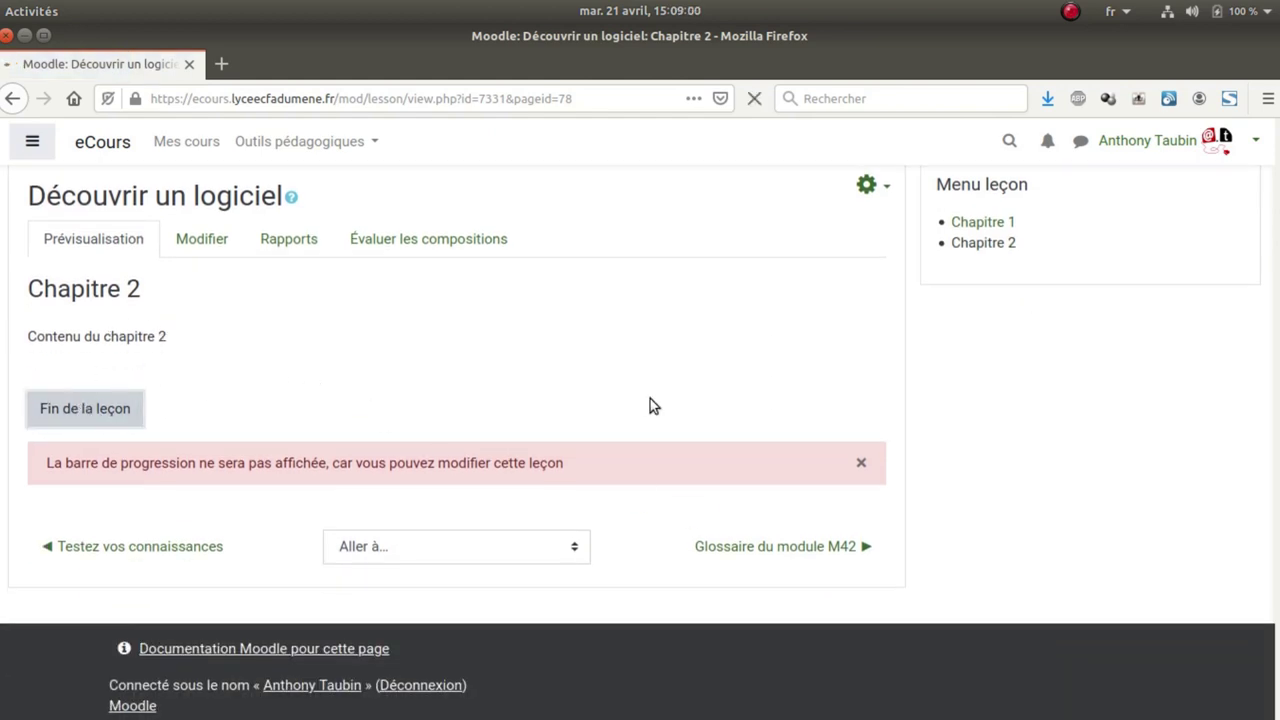